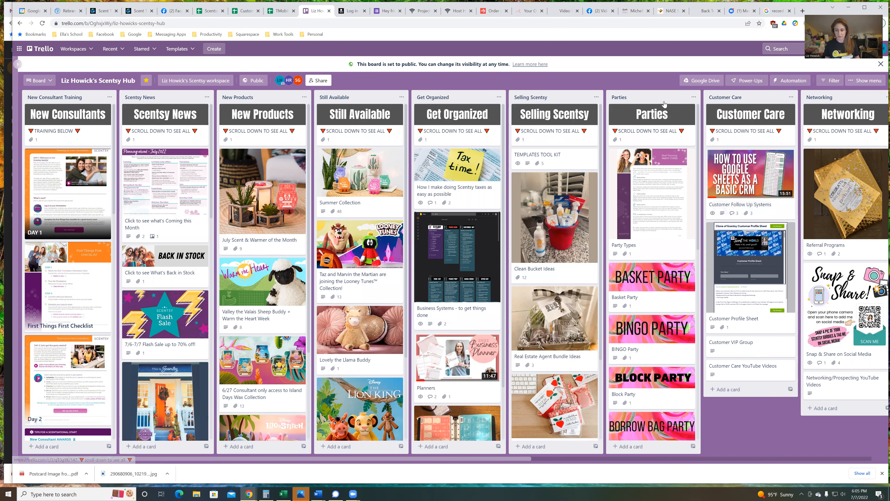
- Open the Customer Follow Up Systems card in the Customer Care list and review its description, attachments and comments
left_click_drag(481, 459, 581, 458)
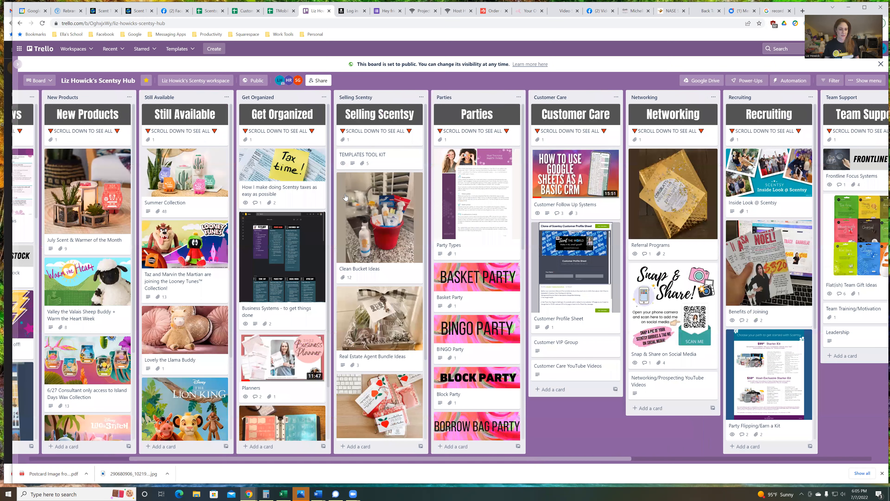
left_click(372, 208)
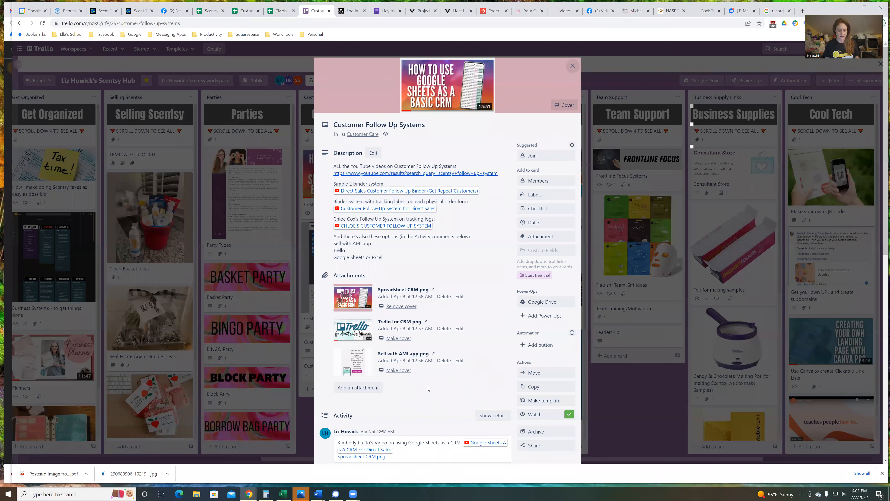
scroll(423, 397, "down", 4)
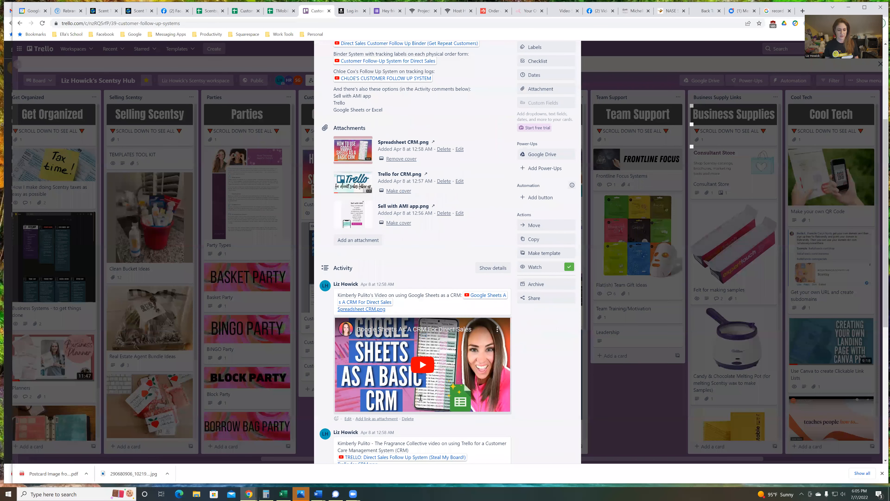
scroll(420, 397, "down", 7)
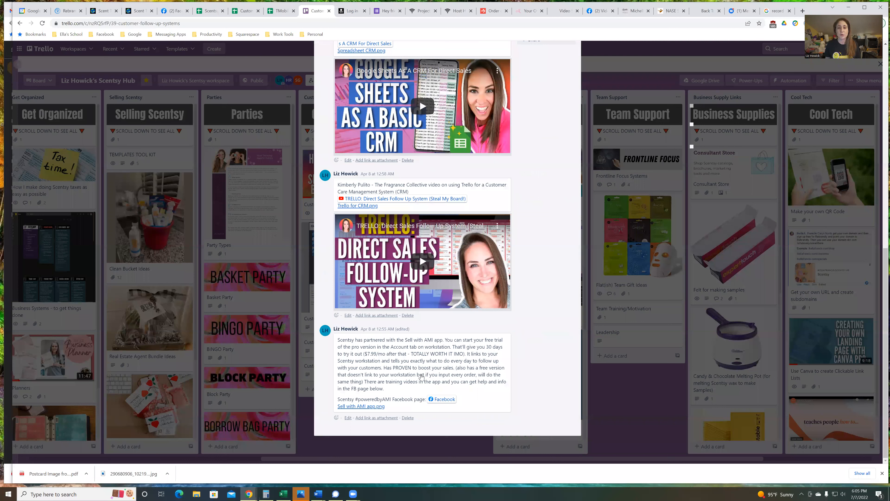
scroll(420, 376, "up", 11)
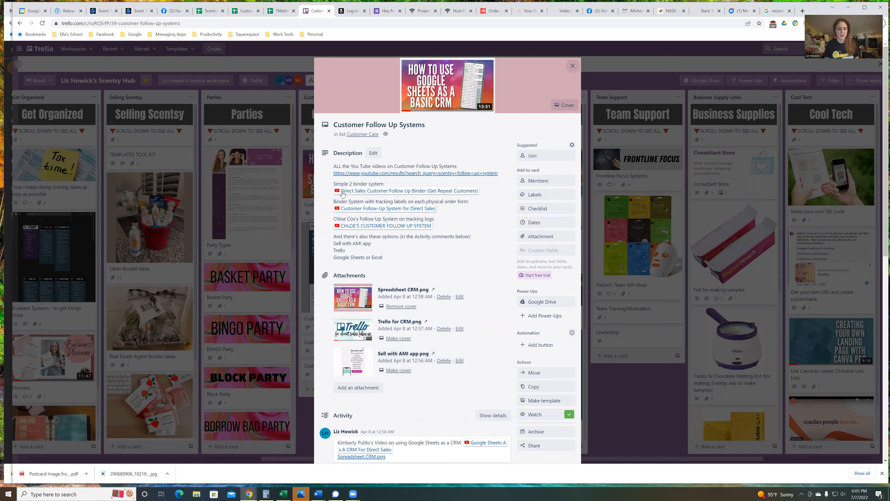
- Preview the linked Direct Sales Customer Follow Up Binder and Customer Follow-Up System for Direct Sales videos, closing each one
left_click(380, 191)
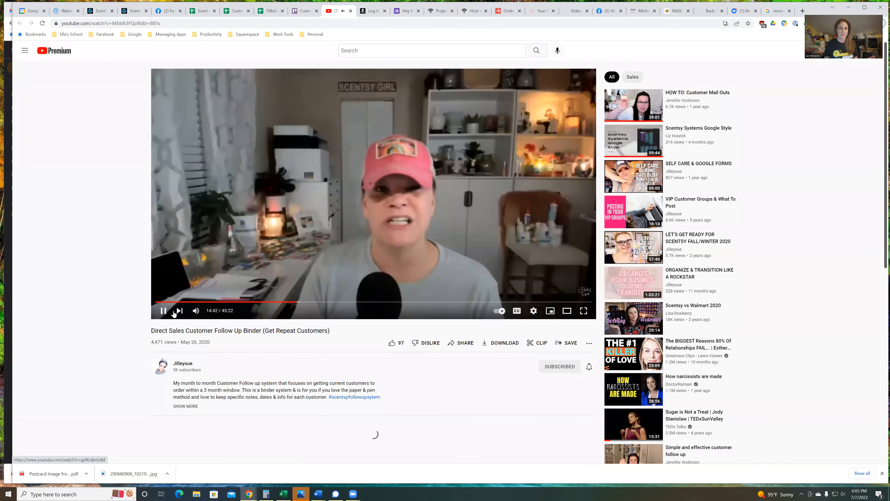
key("space")
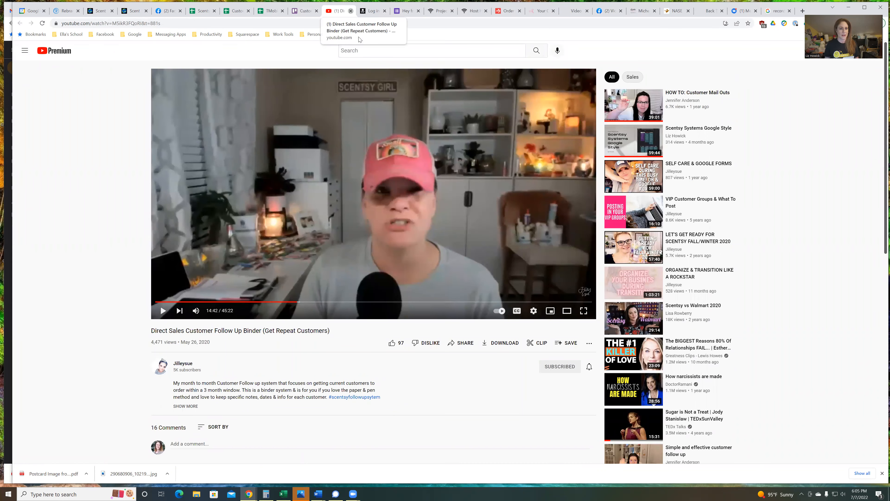
left_click(350, 11)
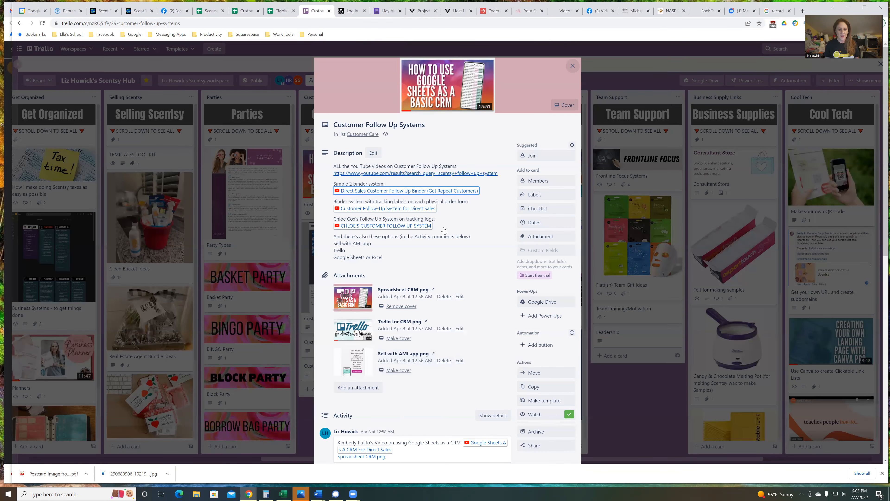
left_click(397, 209)
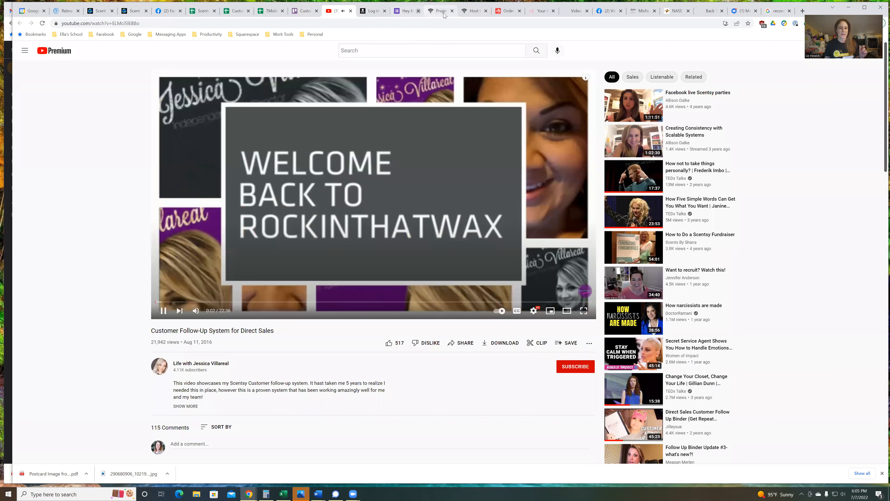
key("ctrl+w")
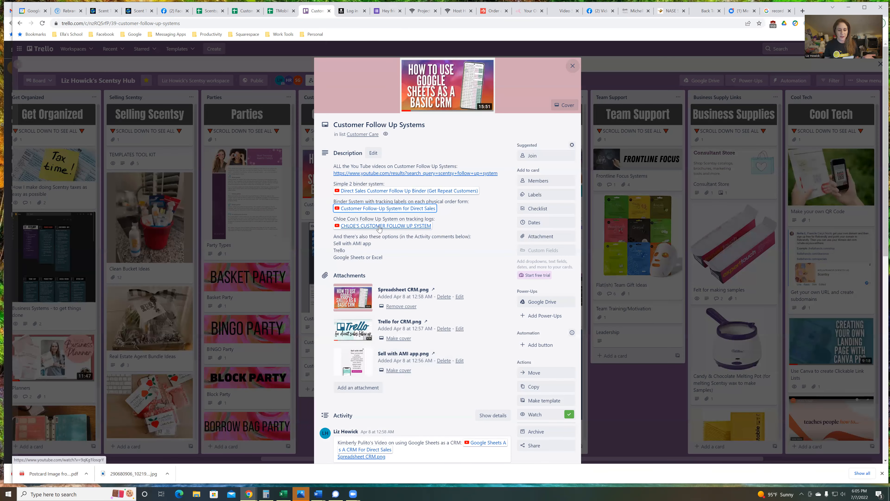
- Review the card's comments on the Google Sheets, Trello and Sell with AMI follow-up options, and close the card
scroll(420, 276, "down", 5)
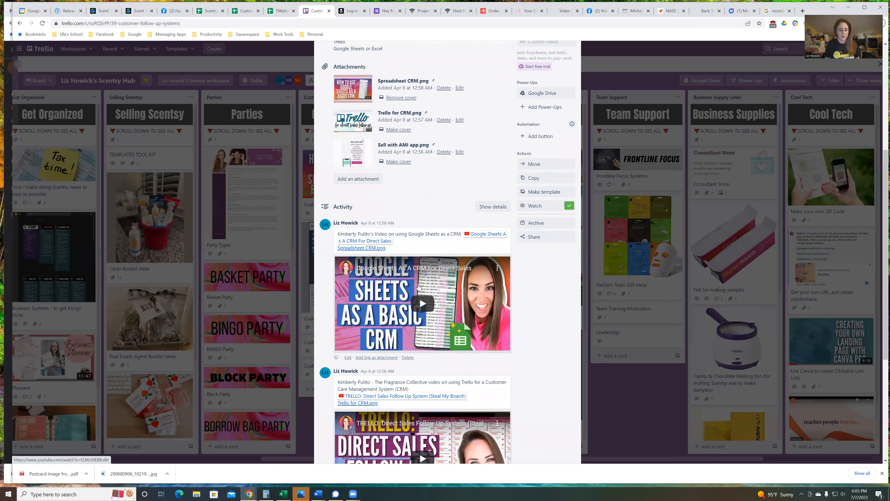
scroll(402, 261, "down", 5)
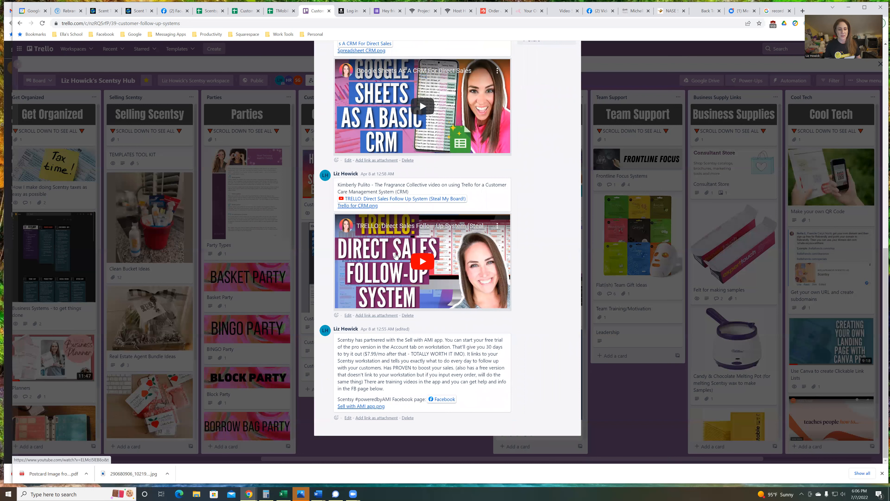
scroll(406, 254, "up", 2)
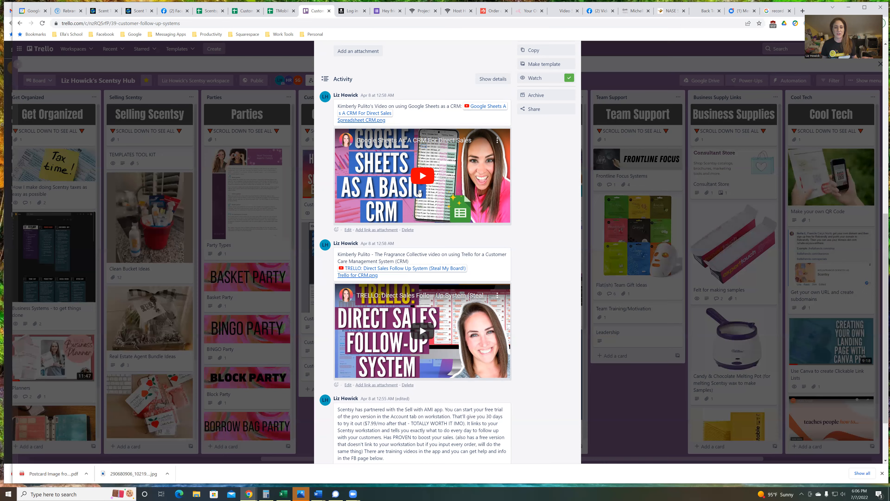
scroll(417, 186, "up", 5)
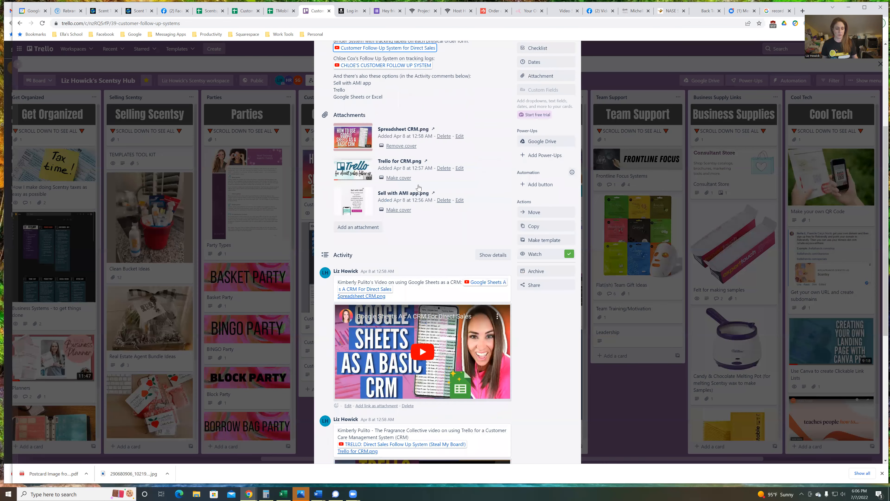
scroll(418, 187, "up", 5)
left_click(573, 66)
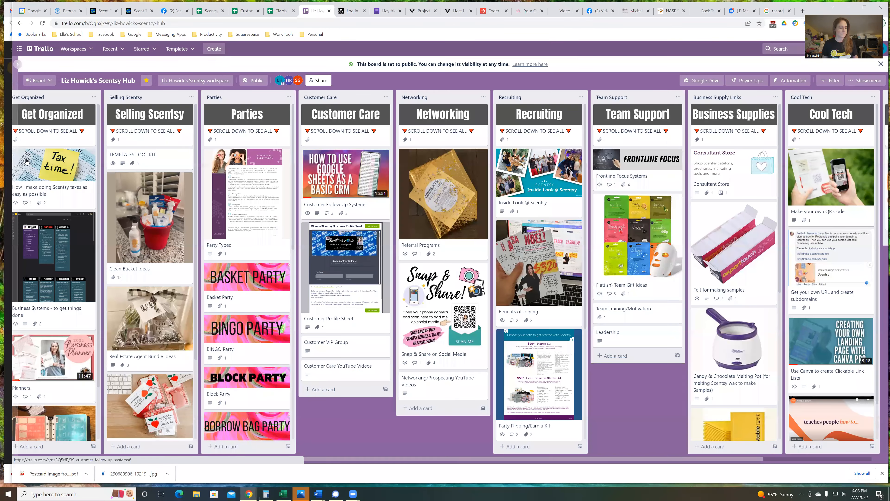
- Switch to the Scentsy Customer Connections spreadsheet and review the contact, tracking and delivery columns of the Demo sheet
left_click(210, 11)
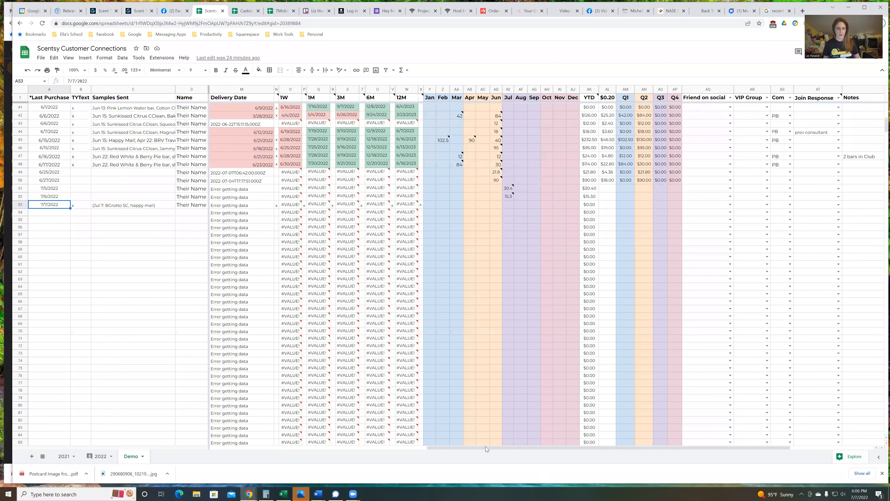
left_click_drag(485, 446, 361, 446)
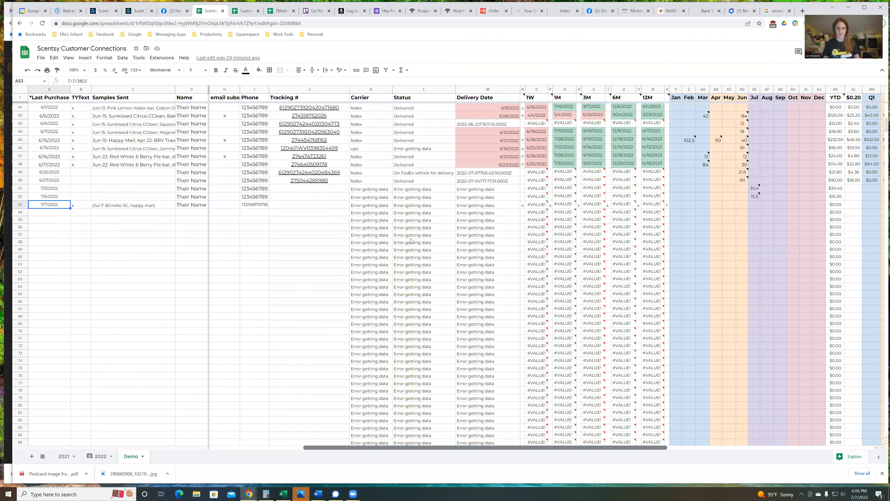
scroll(411, 241, "up", 2)
scroll(411, 240, "left", 3)
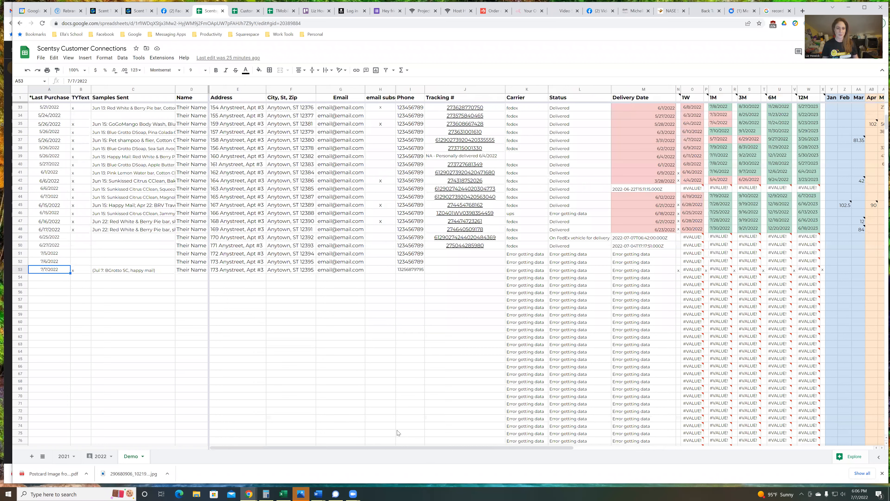
scroll(397, 432, "down", 3)
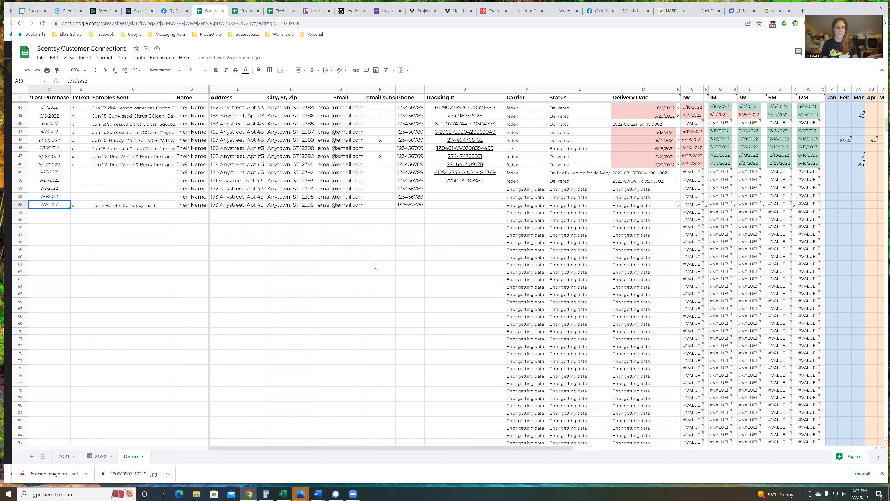
scroll(375, 264, "up", 1)
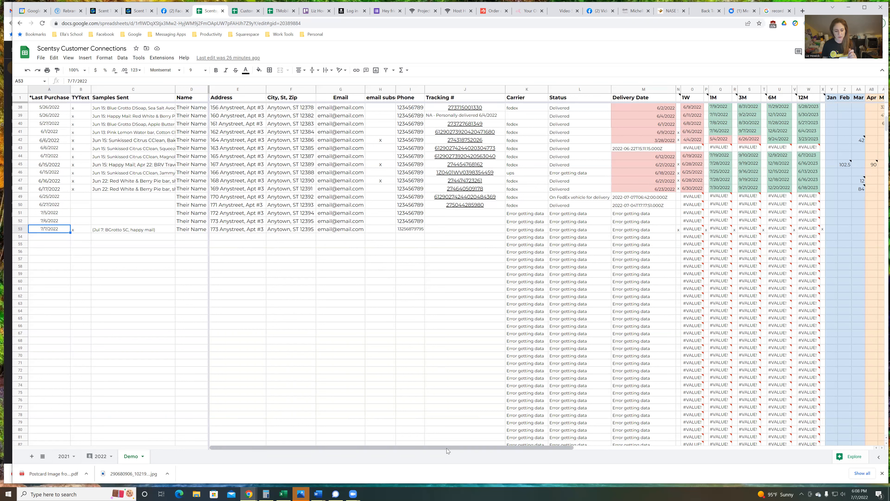
- Examine the monthly and quarterly sales columns and the Friend on social, VIP Group, Com, Join Response and Notes columns
left_click_drag(469, 446, 561, 448)
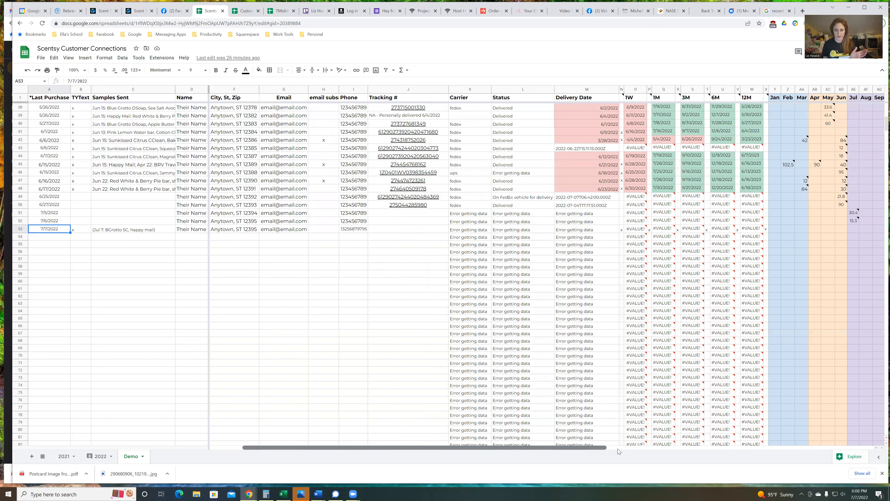
left_click(650, 448)
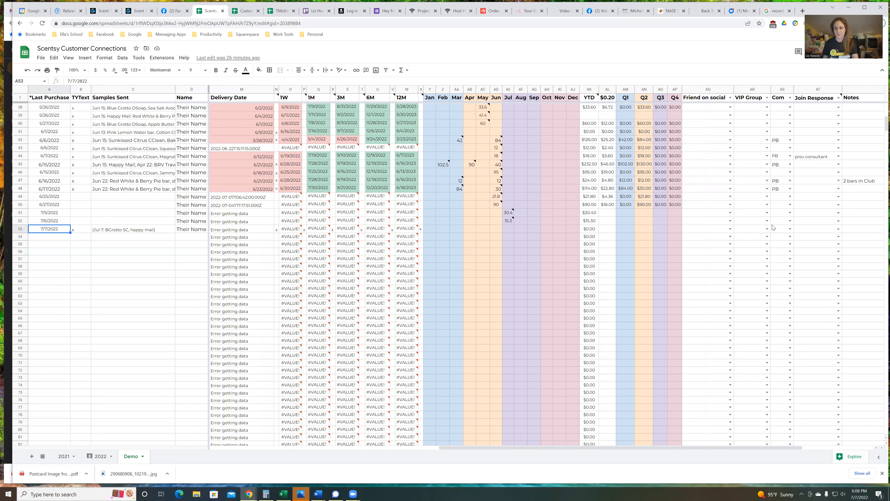
left_click_drag(487, 447, 535, 446)
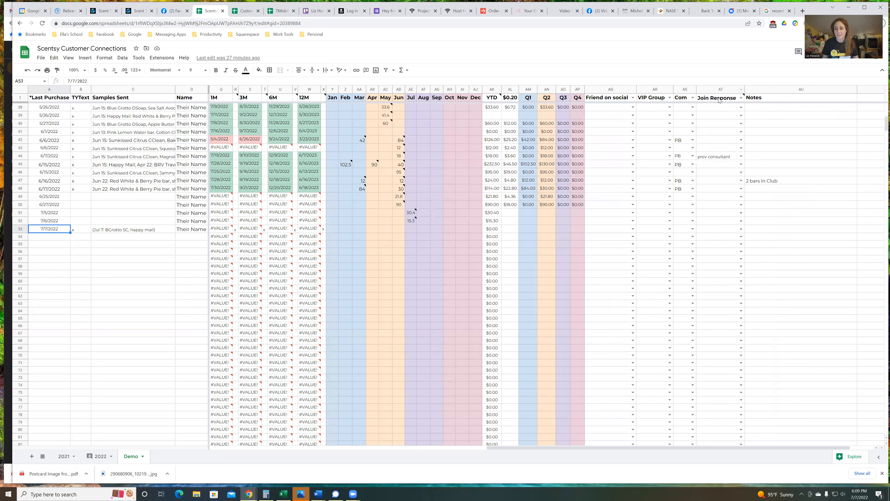
left_click(693, 98)
left_click(724, 131)
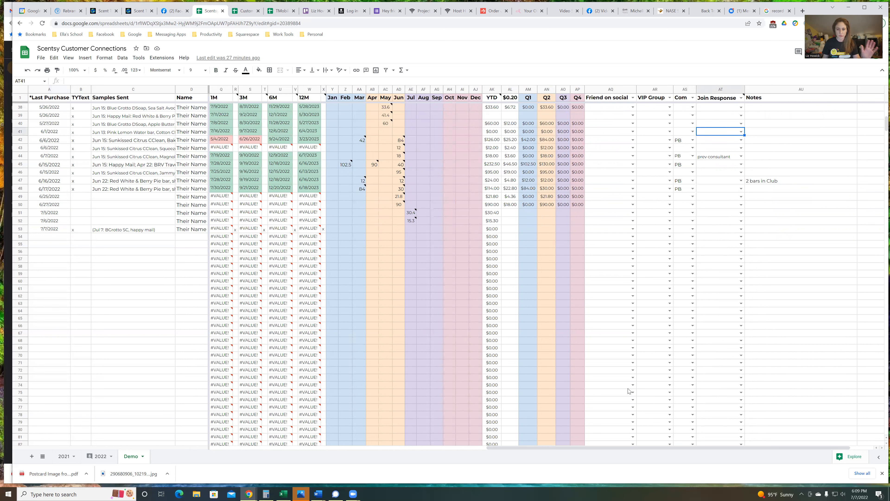
- Review the tracking, status, delivery date and follow-up date columns for the orders from January 2022 onward
left_click_drag(635, 449, 542, 445)
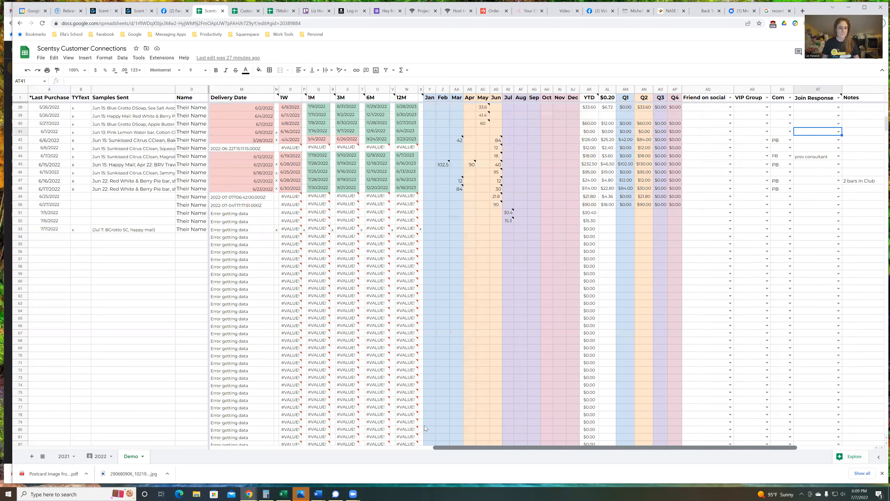
scroll(265, 292, "left", 3)
scroll(302, 320, "up", 3)
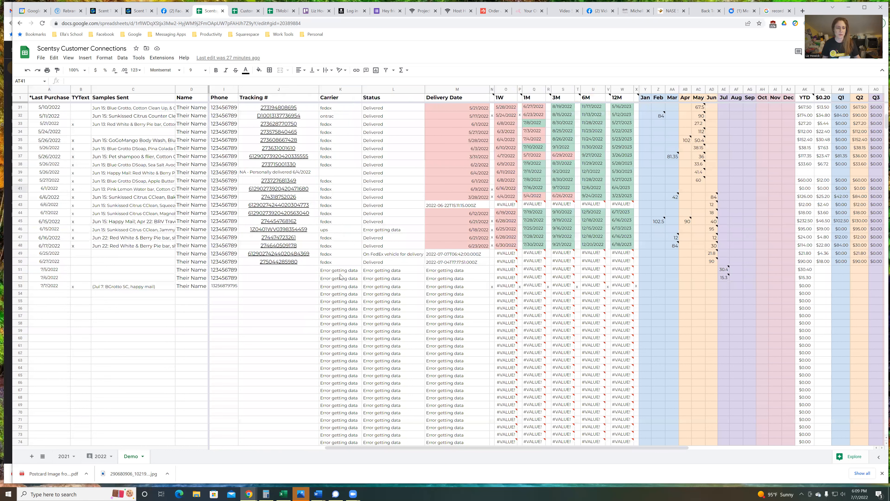
scroll(340, 276, "up", 10)
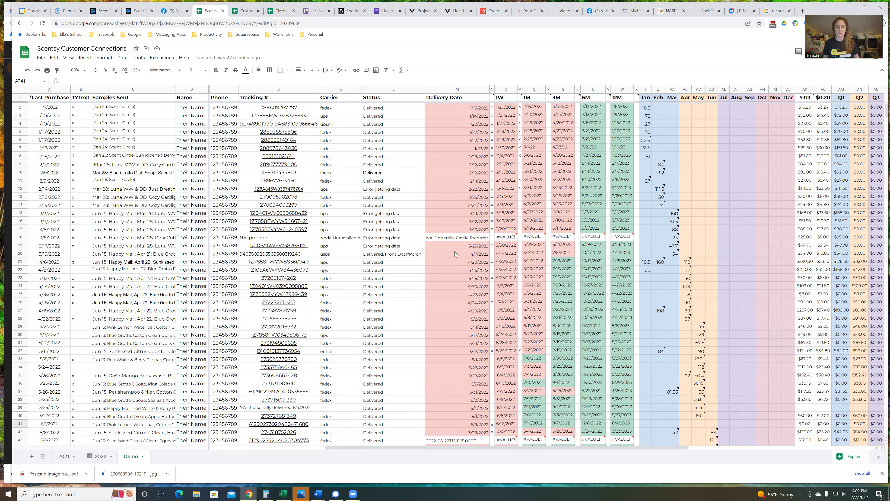
scroll(452, 325, "down", 2)
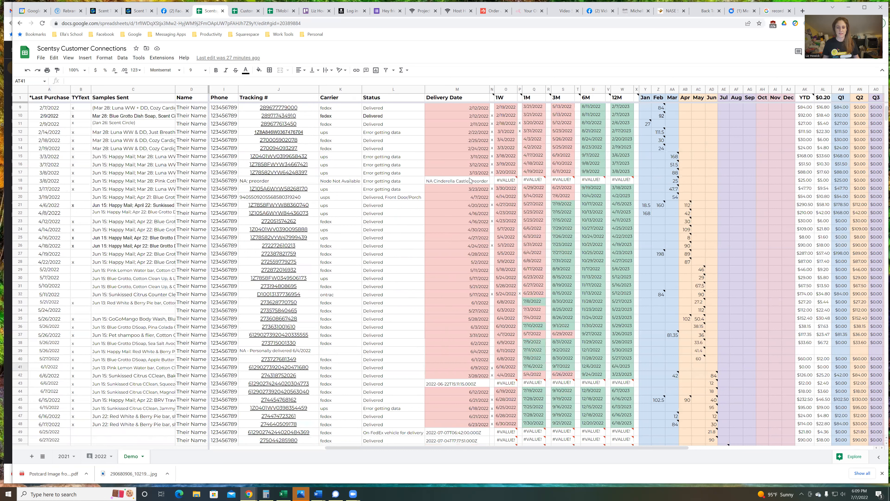
- Replace the imported delivery timestamp in cell M43 with the date 6/22/2022
scroll(482, 176, "down", 8)
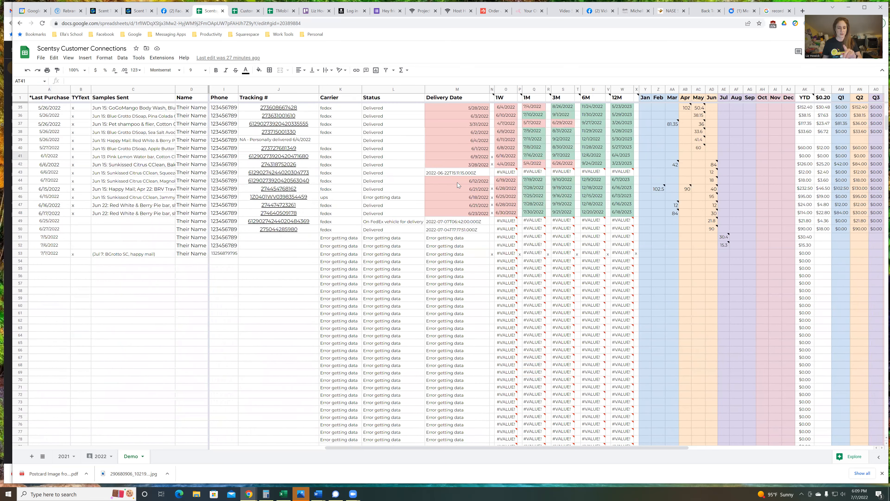
left_click(446, 173)
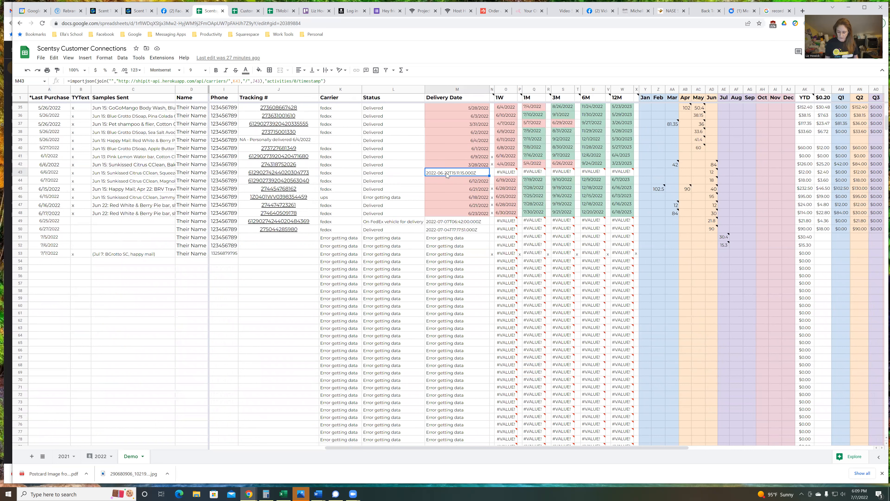
type("6/22/2022")
key("Return")
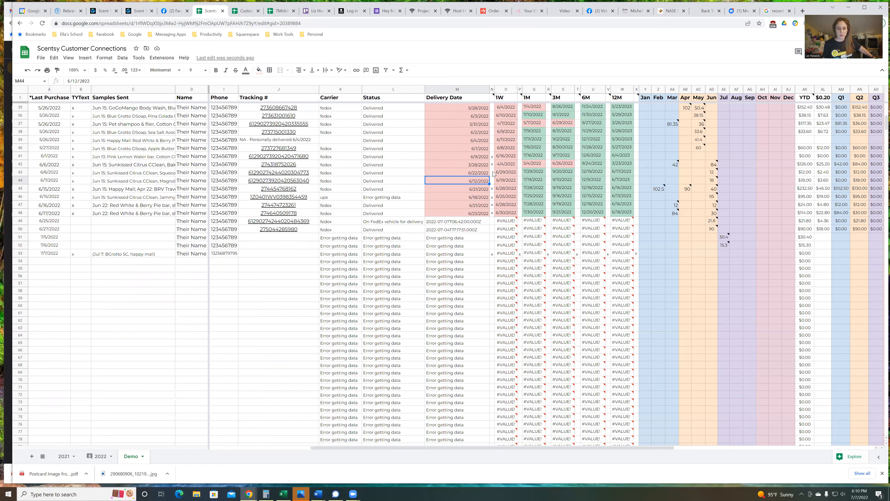
- Examine the color-coded follow-up dates, the check mark in cell N44 and the header notes beside the 1M and 3M columns
scroll(483, 211, "up", 5)
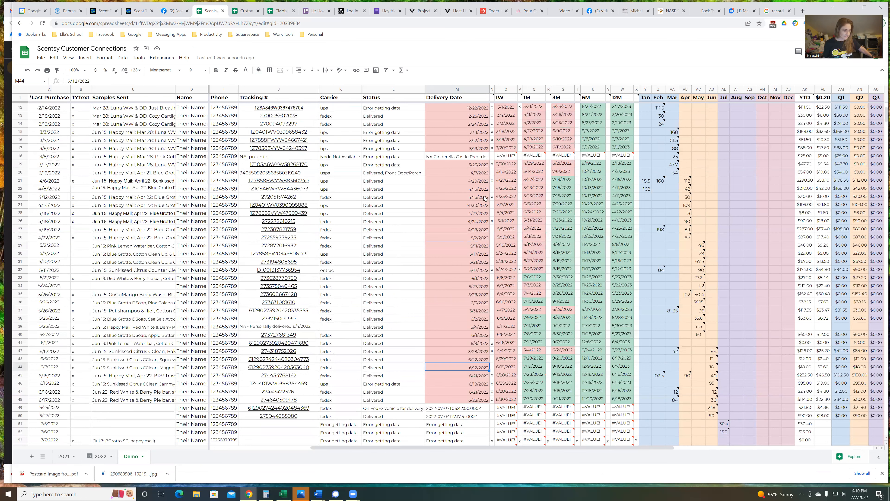
scroll(491, 142, "down", 7)
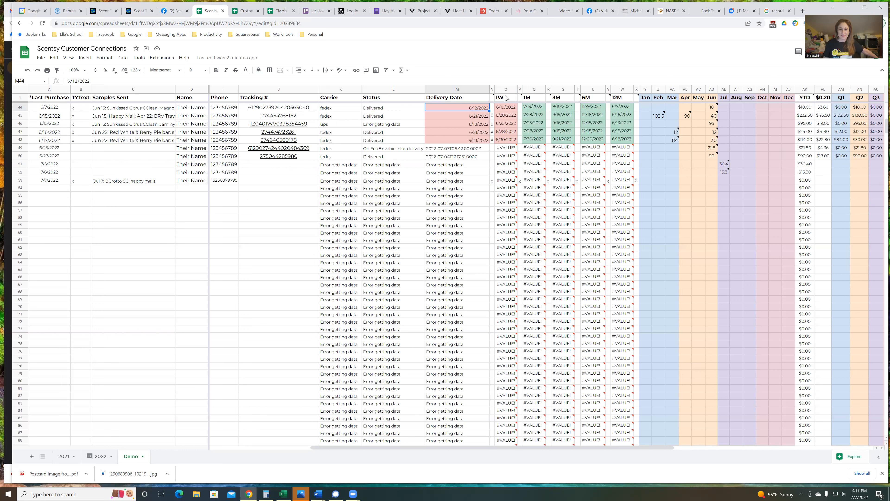
left_click(492, 108)
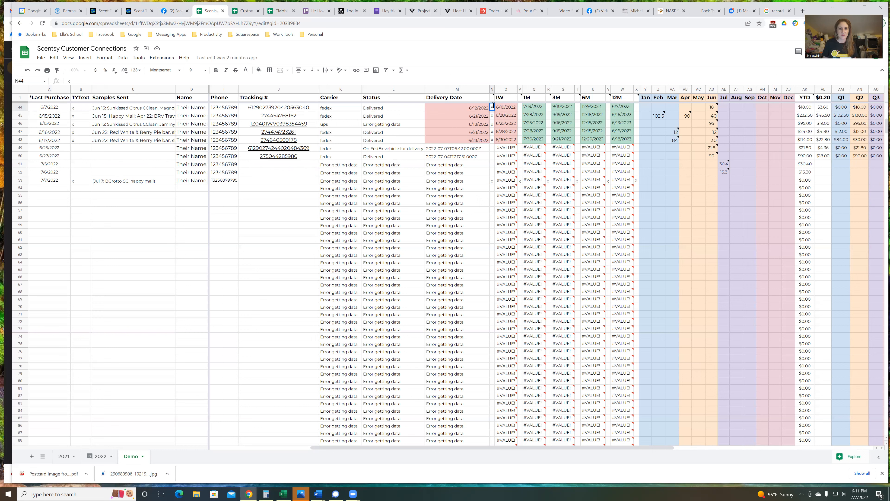
mouse_move(520, 100)
mouse_move(549, 98)
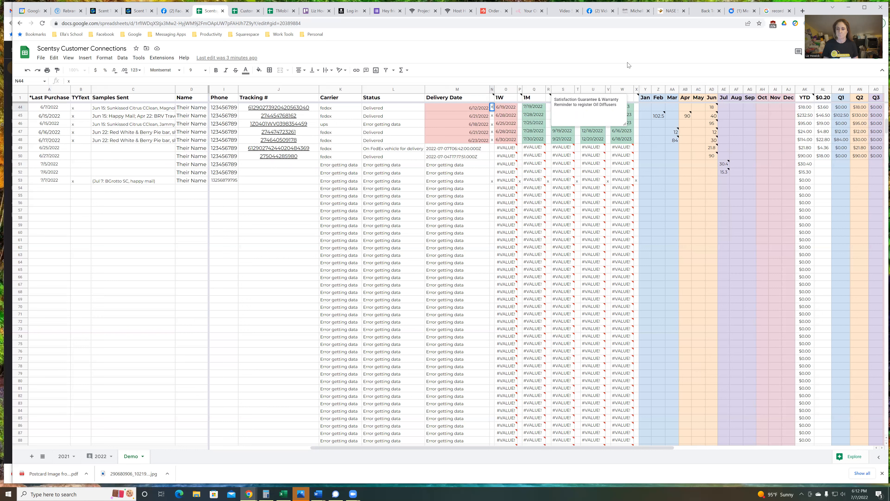
- Examine the header notes beside the 3M, 6M, 12M and 1W follow-up columns and the color-coded follow-up dates beneath them
mouse_move(579, 99)
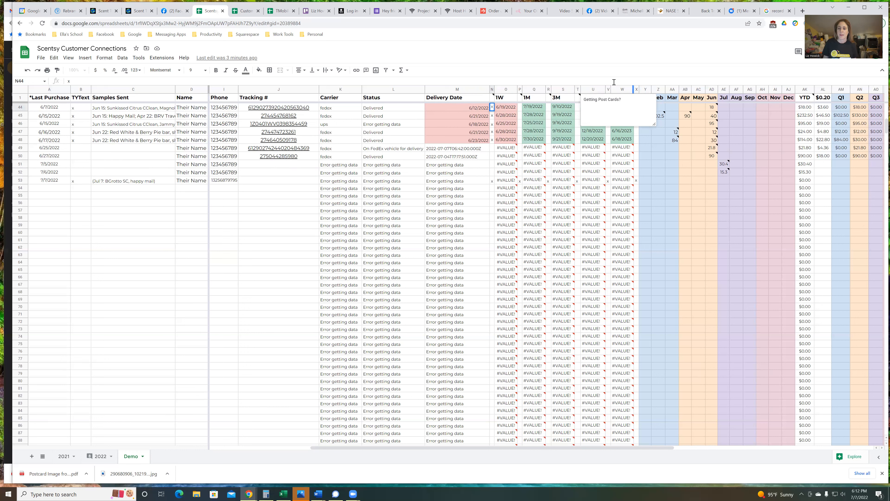
left_click(596, 171)
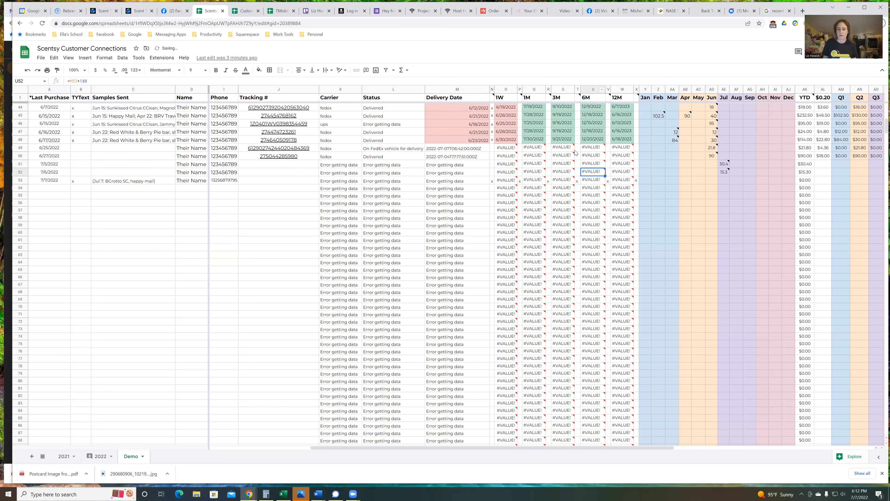
mouse_move(608, 100)
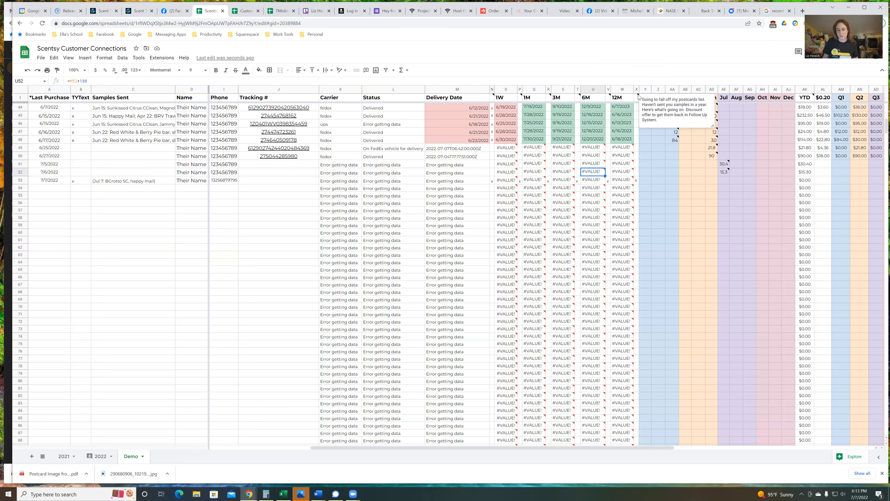
mouse_move(512, 154)
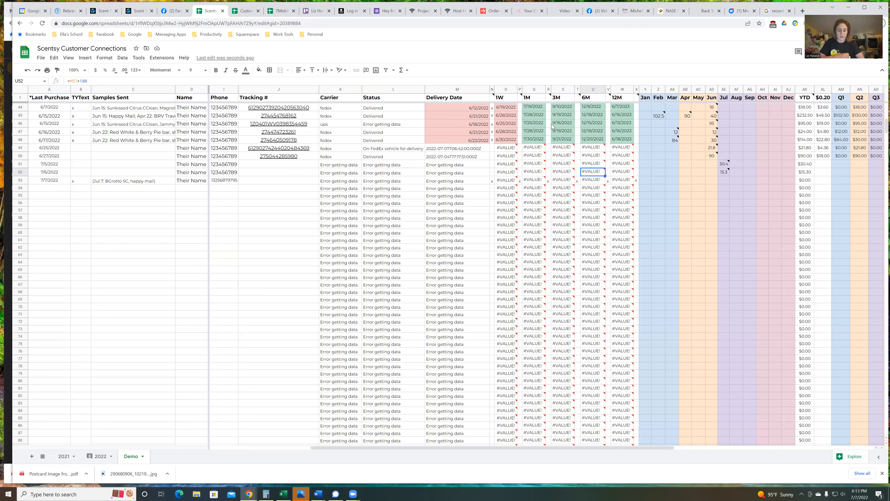
scroll(550, 209, "up", 2)
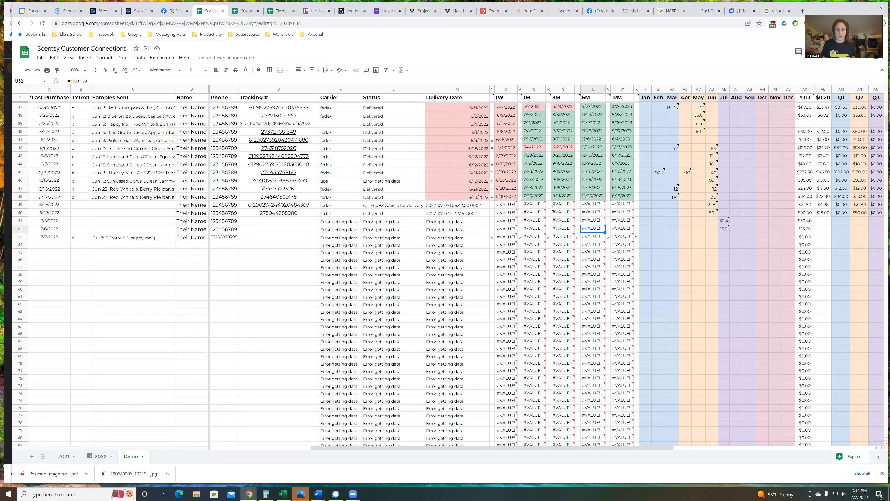
scroll(551, 209, "up", 1)
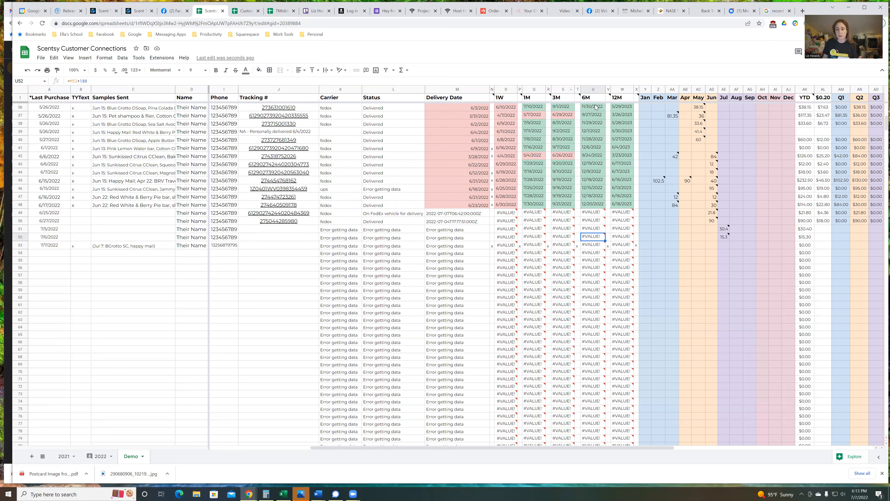
mouse_move(521, 100)
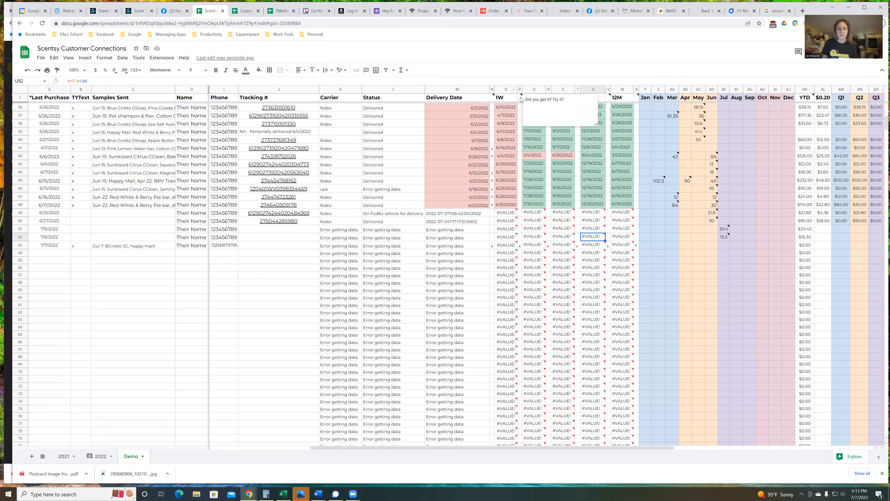
mouse_move(494, 100)
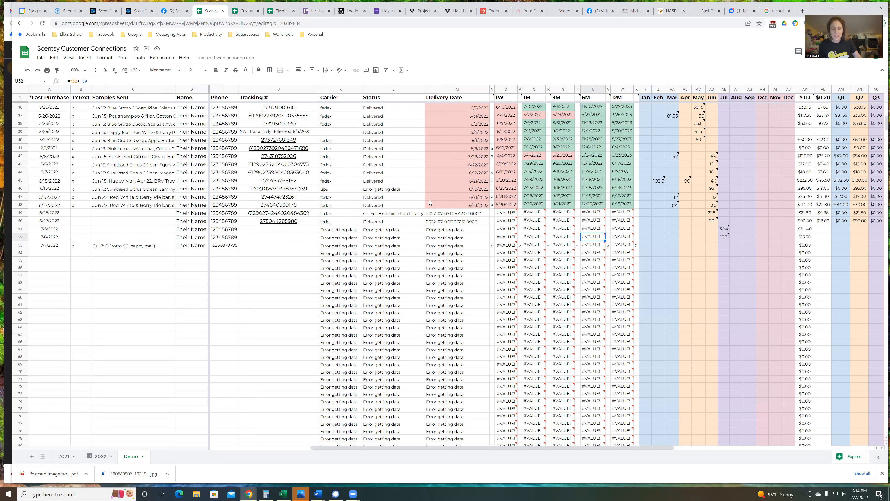
- Start a new order in row 54 with the last purchase date 7/7/2022 and an x in the TYText column
scroll(542, 452, "left", 1)
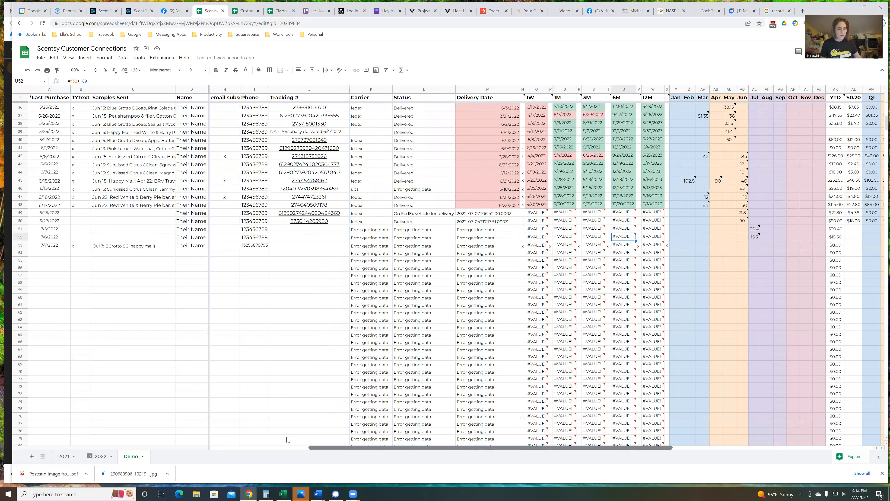
scroll(47, 249, "left", 3)
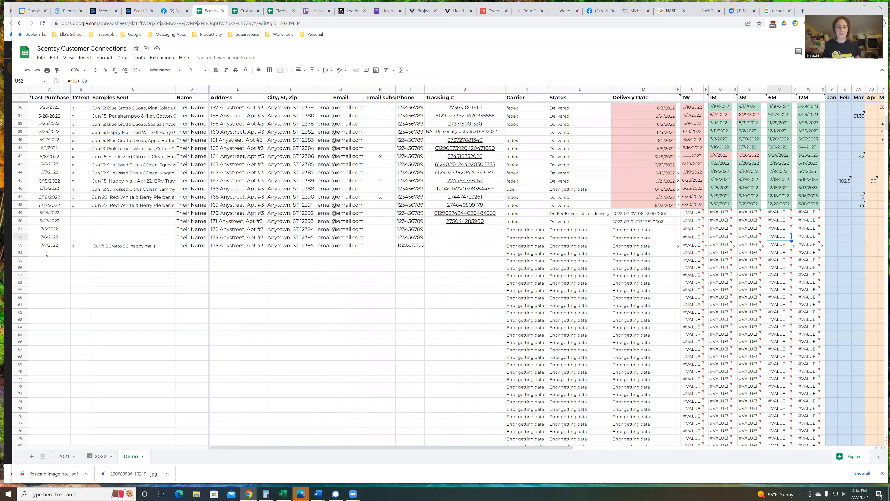
left_click(49, 256)
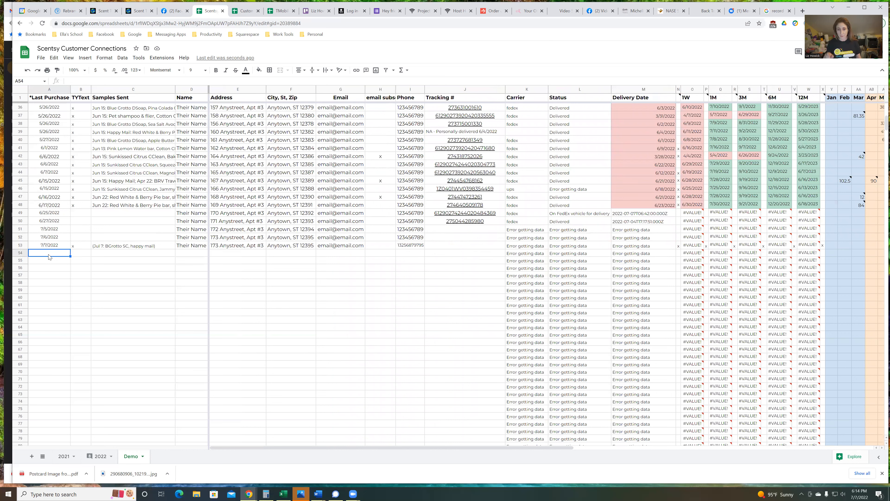
type("7/7/2022")
left_click(79, 255)
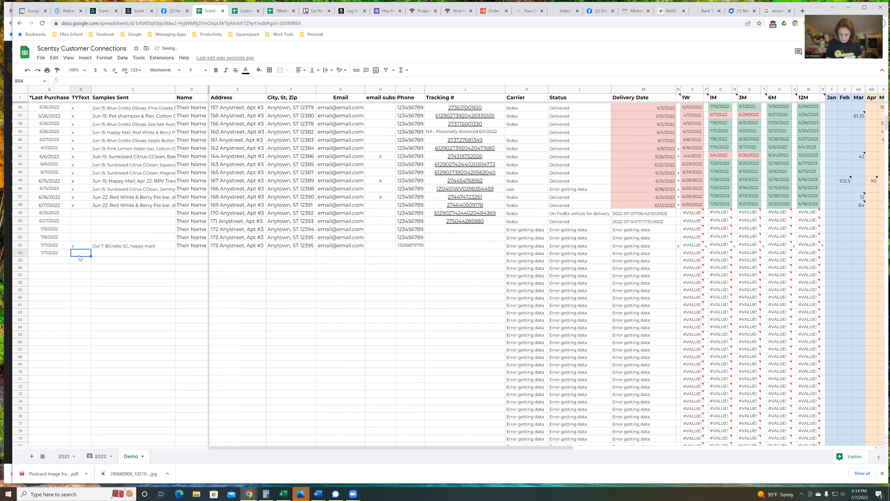
type("x")
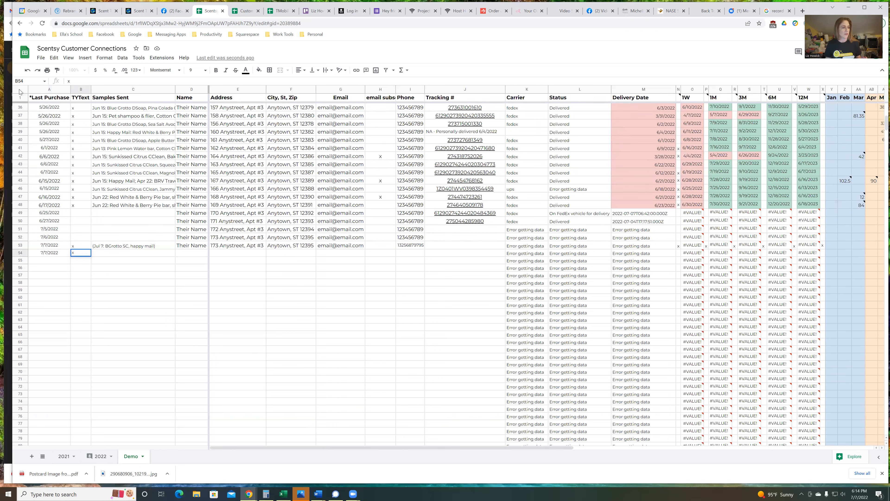
- Sort the whole Demo sheet by the Name column from A to Z, with the data marked as having a header row
scroll(124, 273, "up", 6)
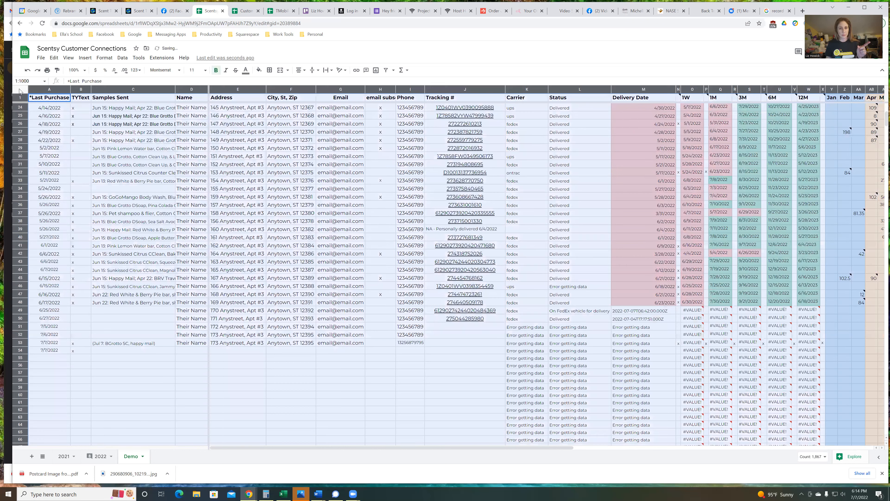
left_click(19, 91)
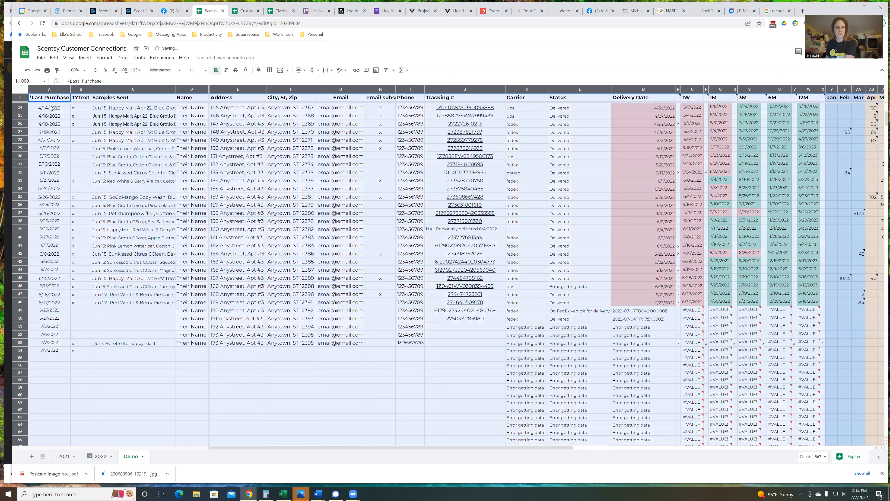
left_click(123, 59)
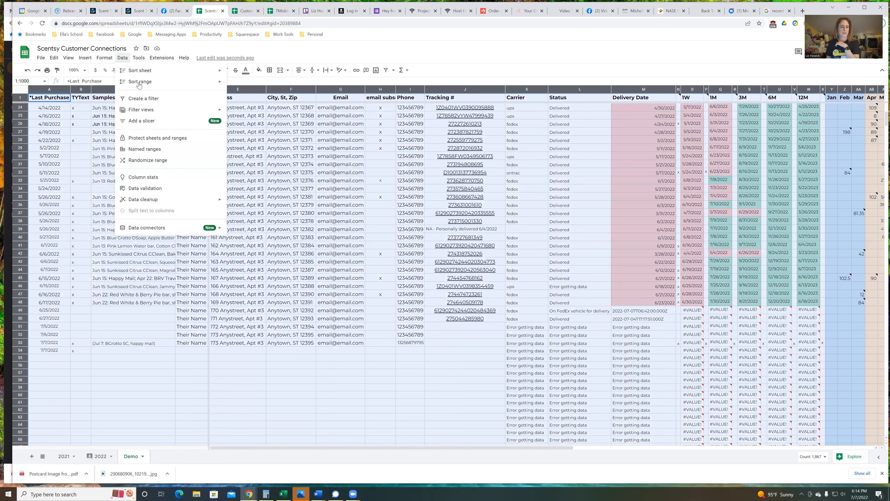
mouse_move(139, 84)
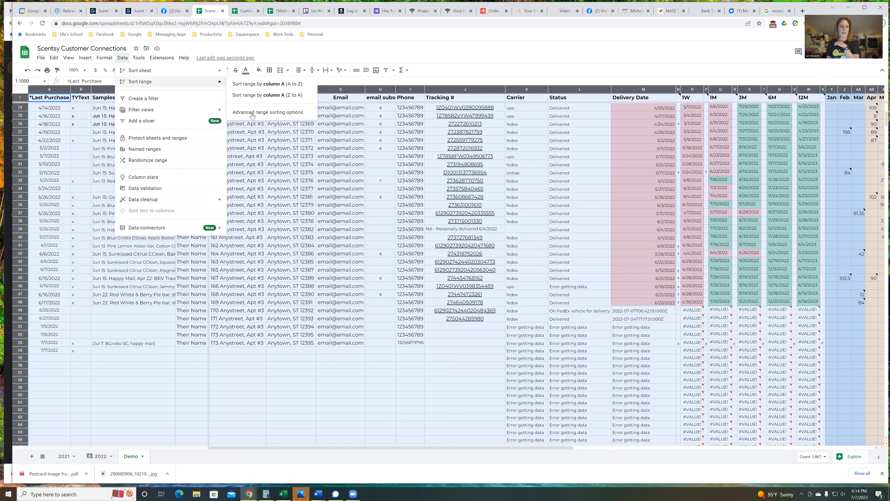
left_click(272, 113)
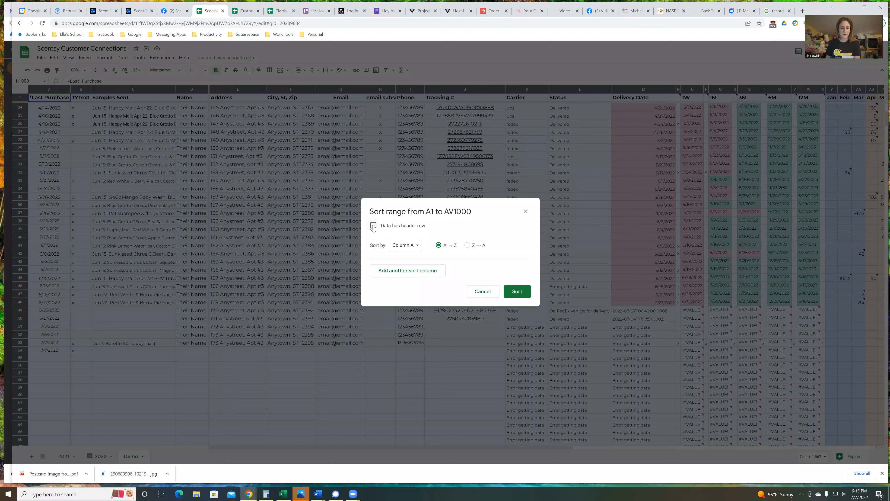
left_click(373, 227)
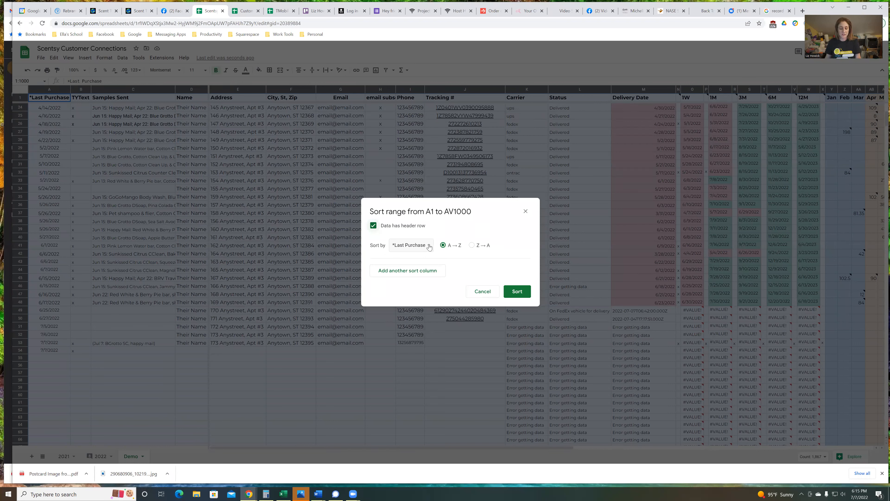
left_click(416, 279)
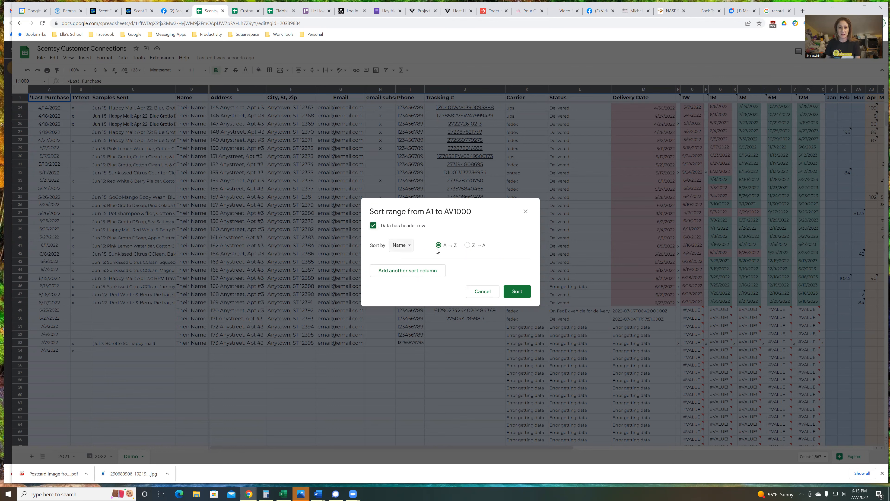
left_click(518, 291)
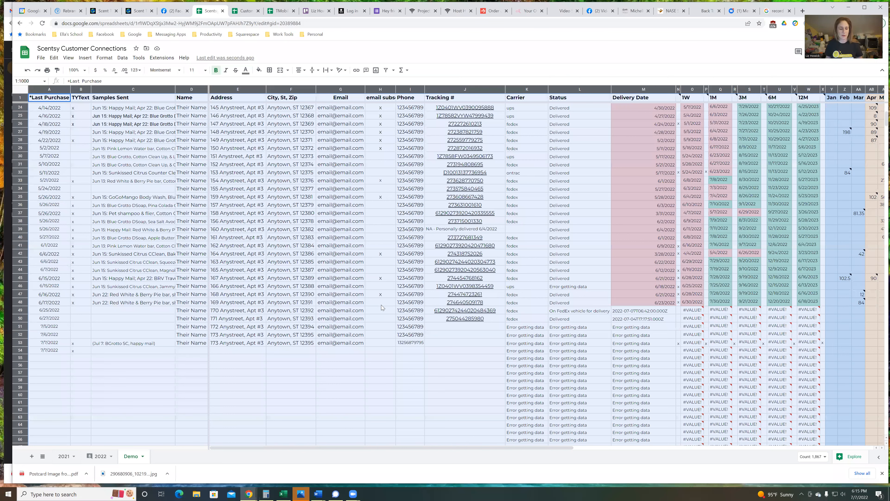
- Review the order rows from January 2022 onward, including the tracking links, follow-up dates and the July sales column
scroll(381, 304, "down", 3)
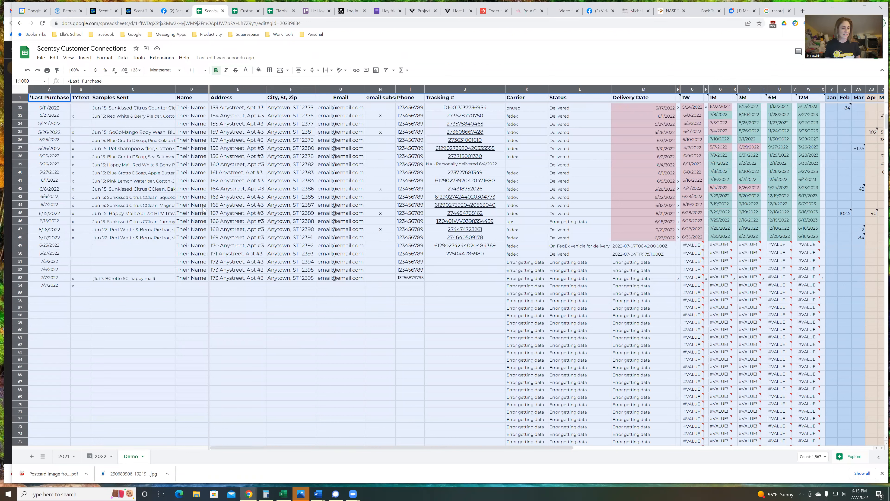
scroll(208, 214, "up", 1)
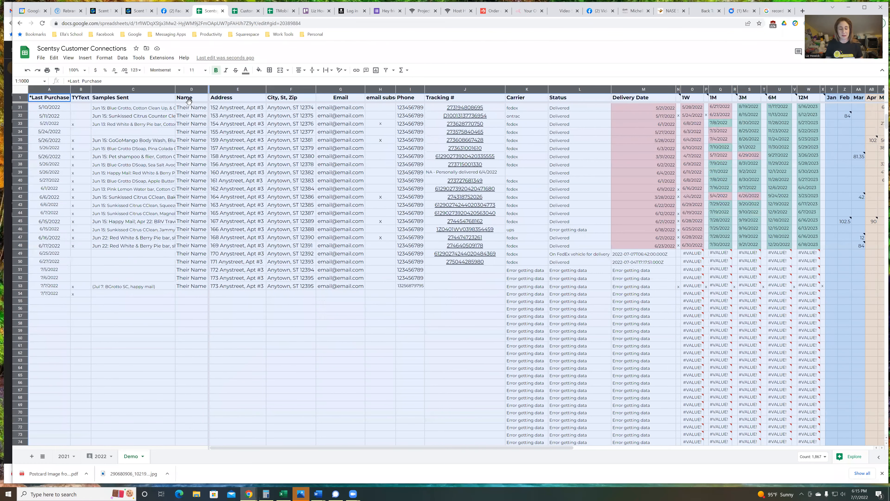
scroll(189, 102, "up", 10)
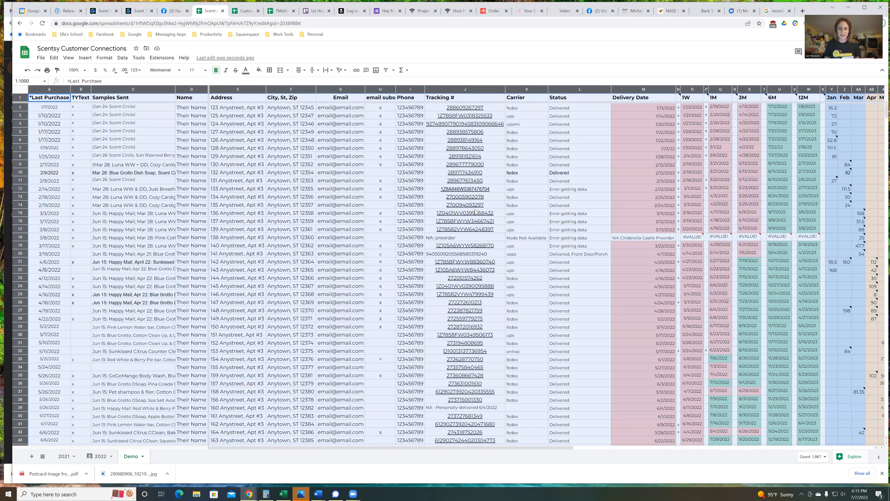
mouse_move(498, 297)
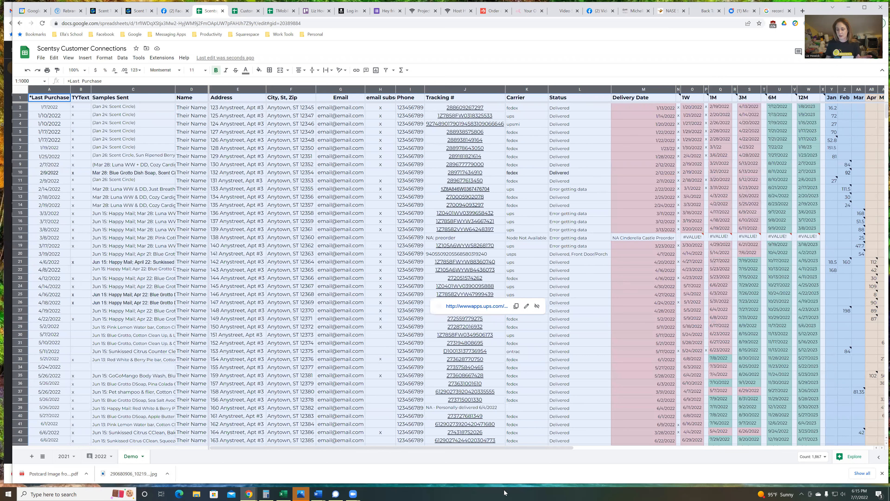
left_click_drag(554, 451, 707, 447)
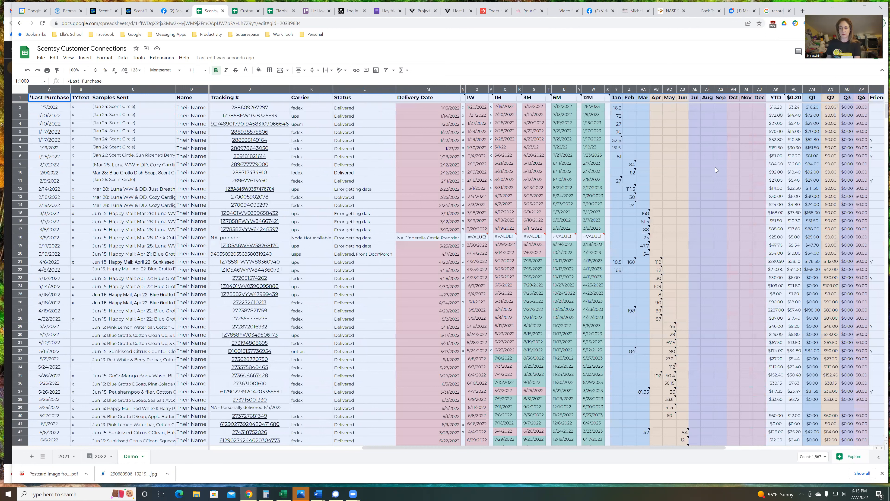
left_click(696, 107)
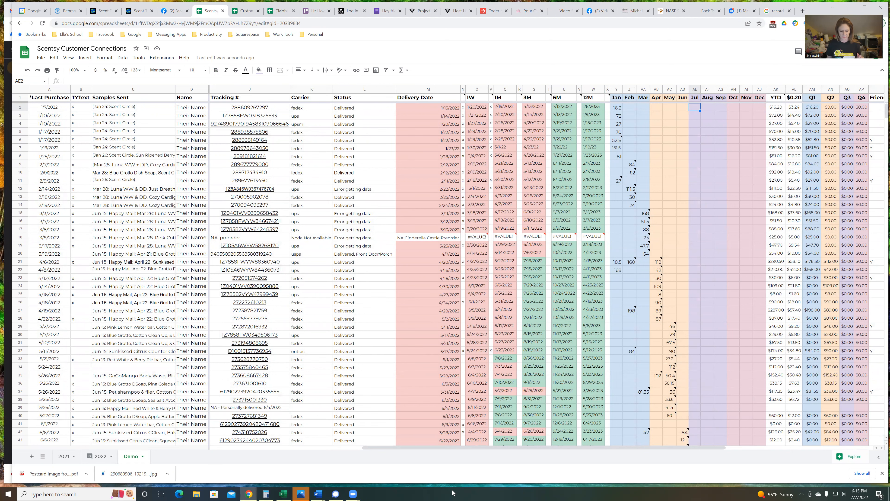
left_click_drag(482, 448, 303, 450)
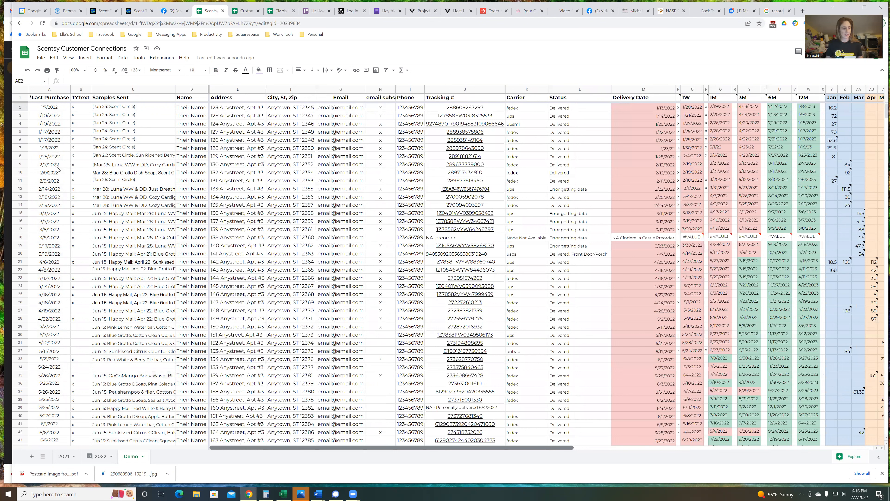
- Enter "Jul 7: BGrotto SC, happy mail" as the samples sent in cell C54 and compare it with the parenthesized entry in C53
scroll(84, 168, "down", 10)
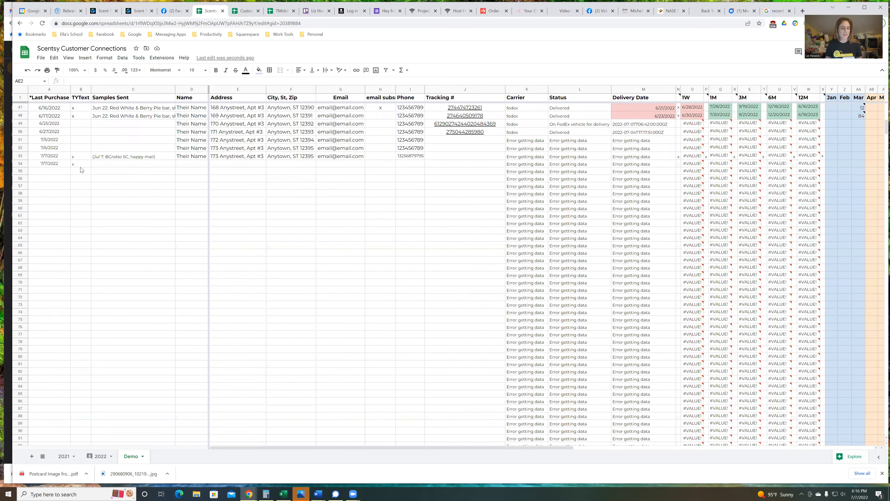
left_click(128, 166)
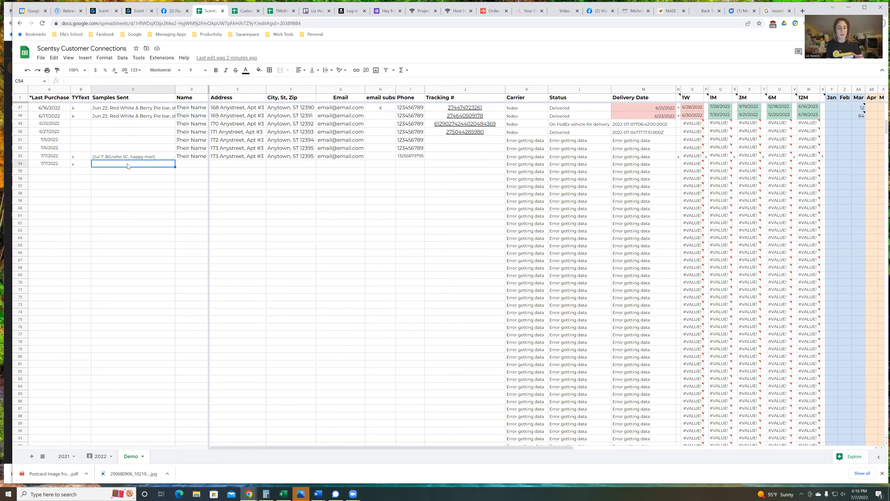
type("Jul 7:")
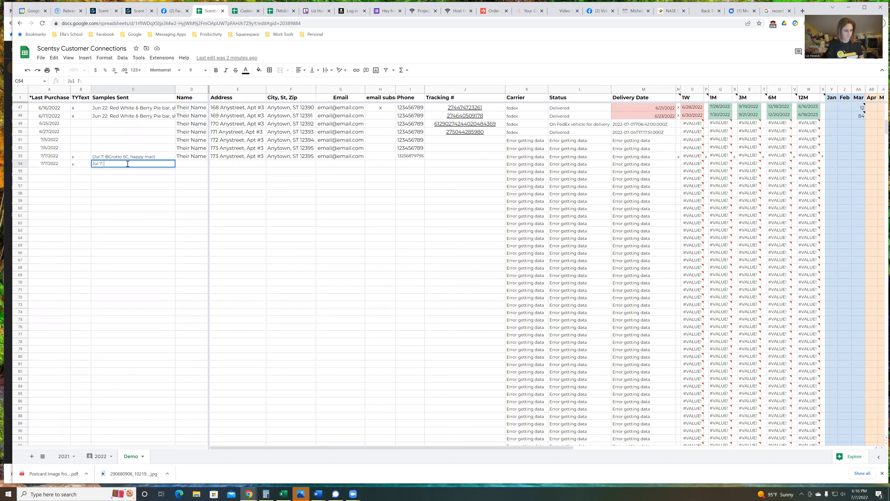
type(" BGrotto SC, happy mail")
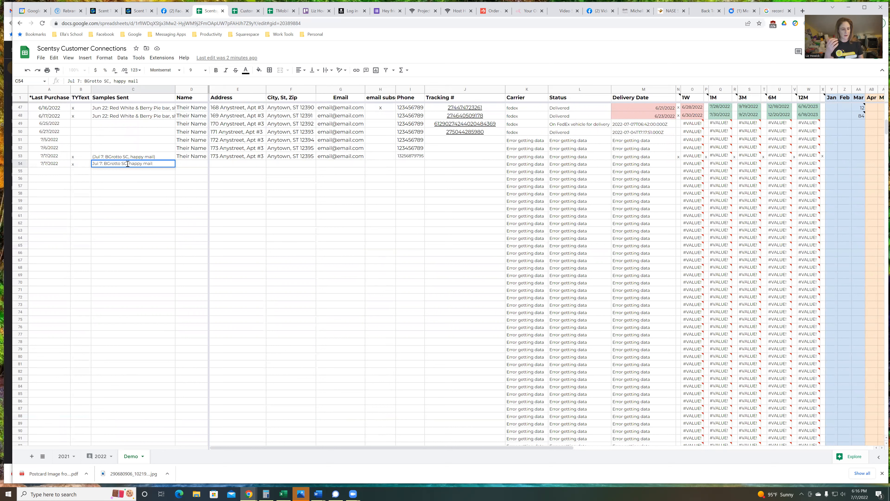
left_click(160, 192)
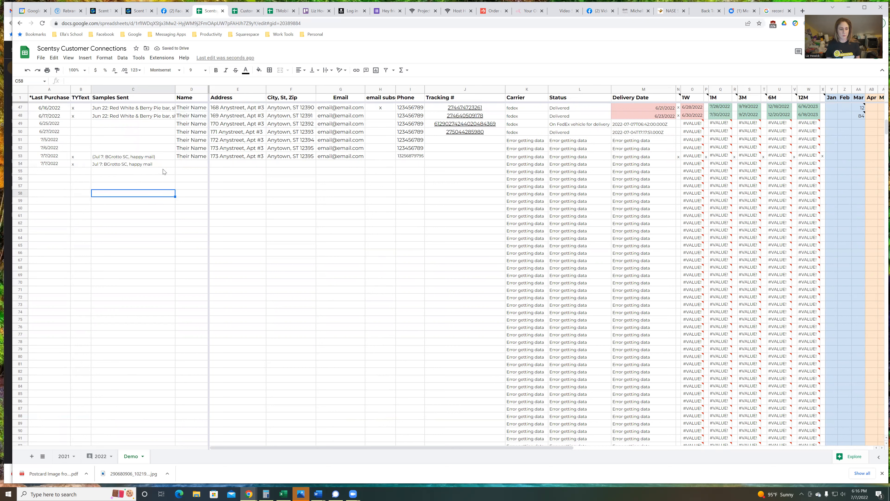
left_click(135, 164)
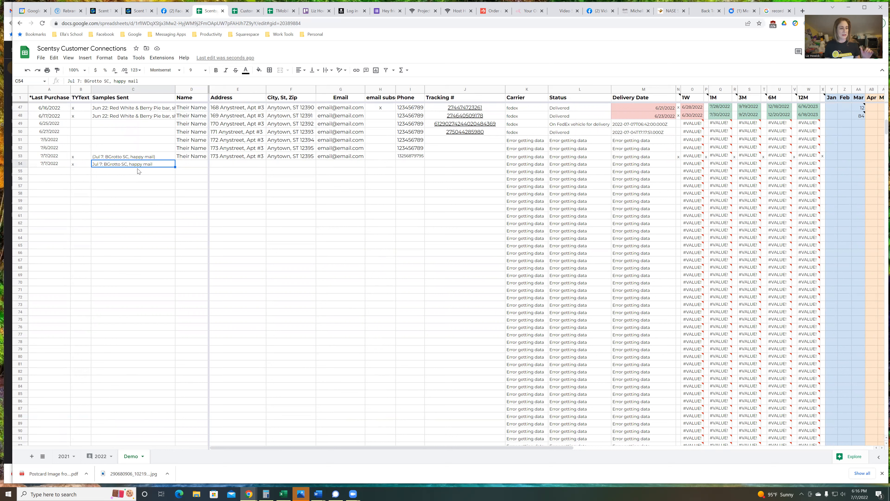
left_click(137, 158)
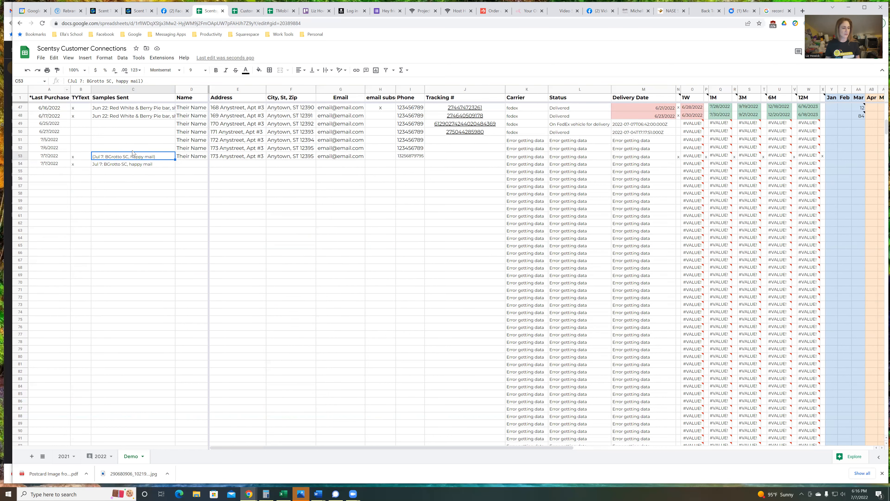
- Review the samples sent on earlier orders and the name, address, email and phone cells still to fill in row 54
scroll(137, 146, "up", 4)
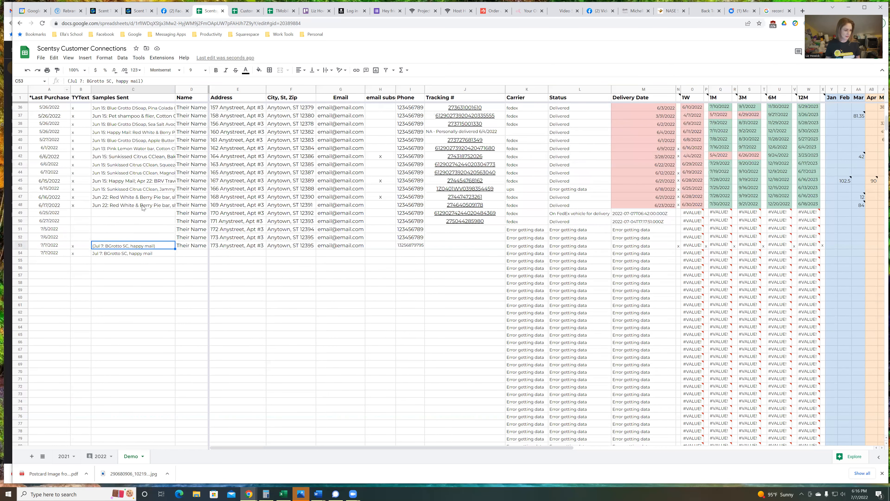
scroll(142, 208, "up", 7)
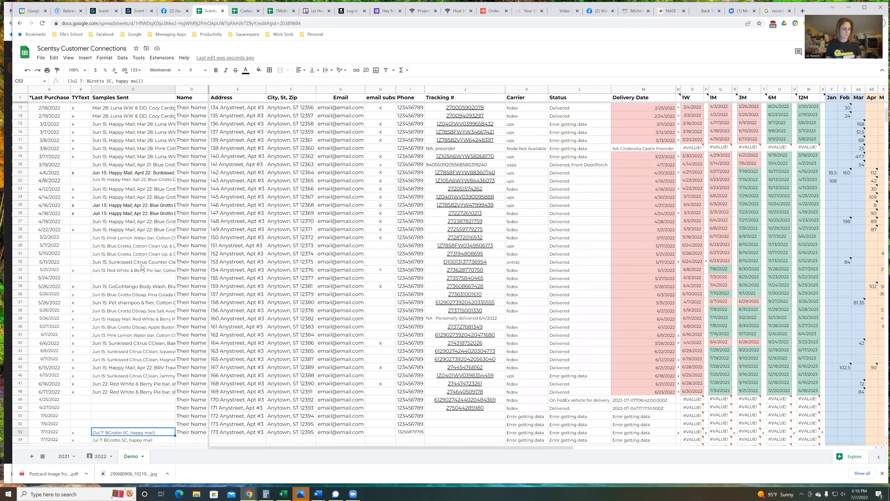
scroll(190, 211, "down", 10)
left_click(191, 255)
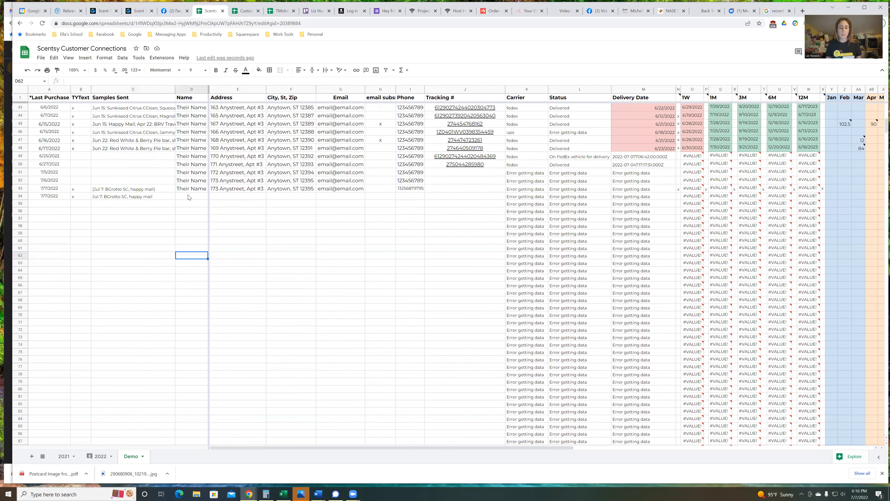
left_click(196, 197)
left_click(235, 195)
left_click(291, 197)
left_click(339, 196)
left_click(408, 191)
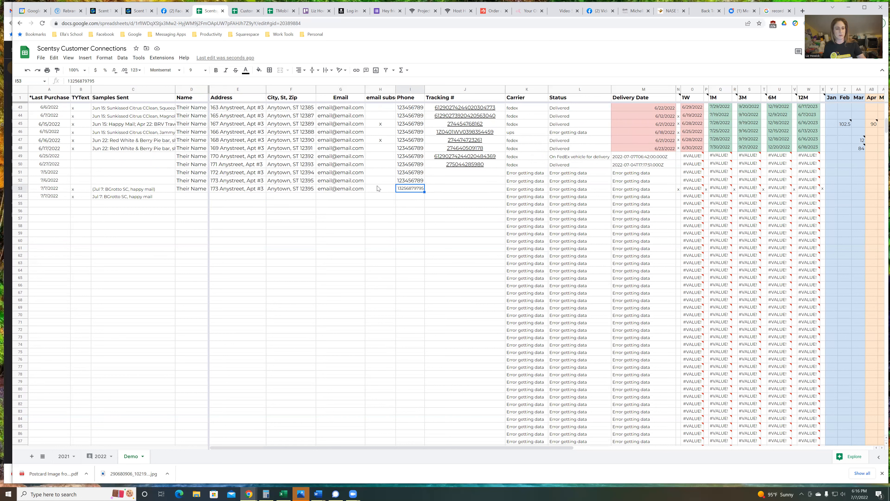
- Mark the customer in row 53 as an email subscriber with an x
left_click(381, 191)
type("x")
left_click(459, 237)
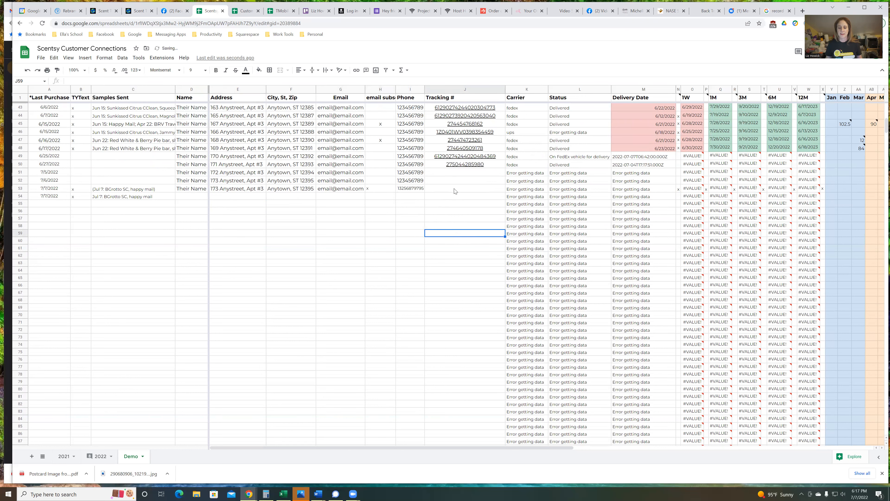
- Copy the tracking number of the 6/16/2022 order in row 47 into the Tracking # cell of row 53
scroll(455, 191, "down", 1)
left_click(446, 164)
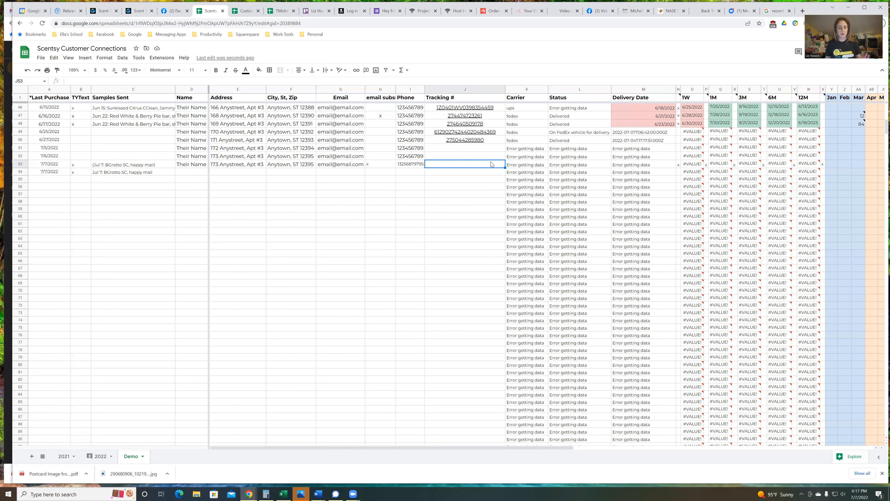
left_click(466, 117)
key("ctrl+c")
left_click(452, 164)
key("ctrl+v")
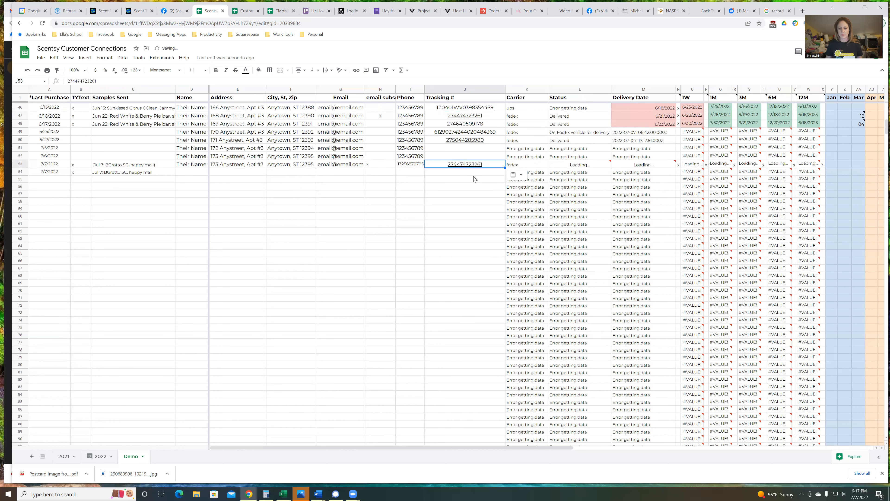
- Examine the carrier, status and delivery date retrieved for row 53 and compare them with the rows above
scroll(474, 179, "down", 1)
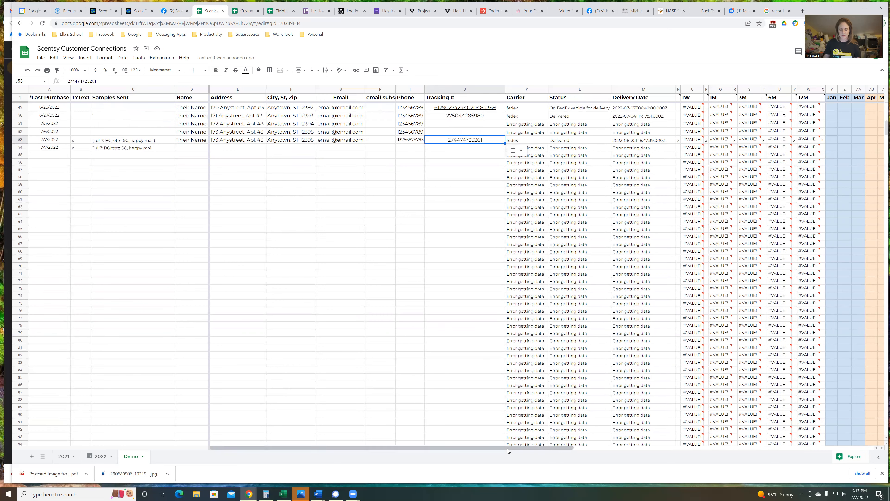
left_click_drag(508, 447, 564, 447)
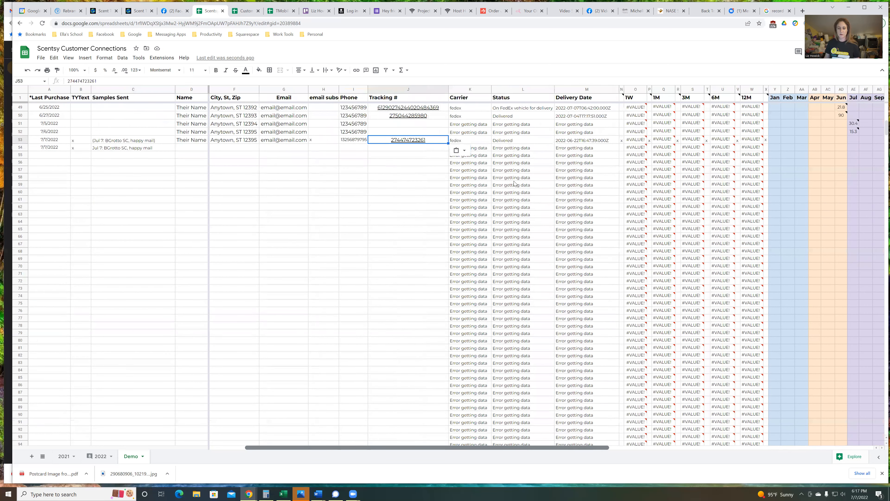
scroll(515, 184, "up", 4)
scroll(515, 185, "right", 1)
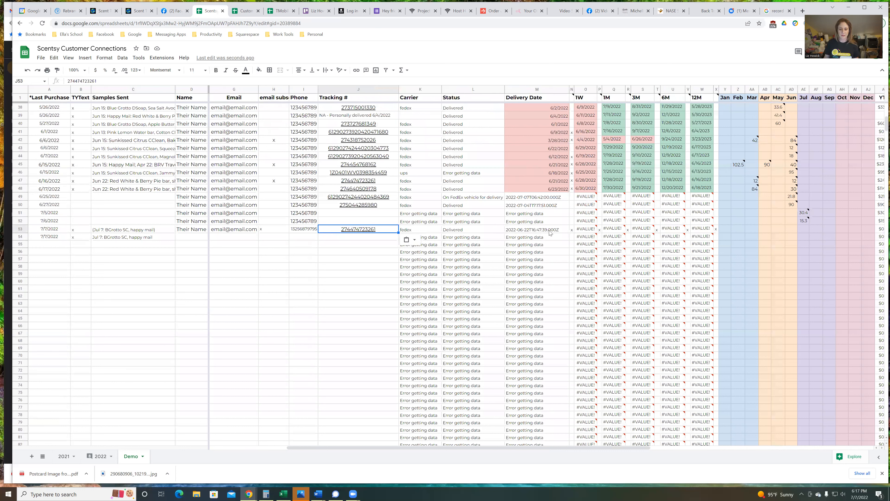
key("Right")
key("Right")
key("Right")
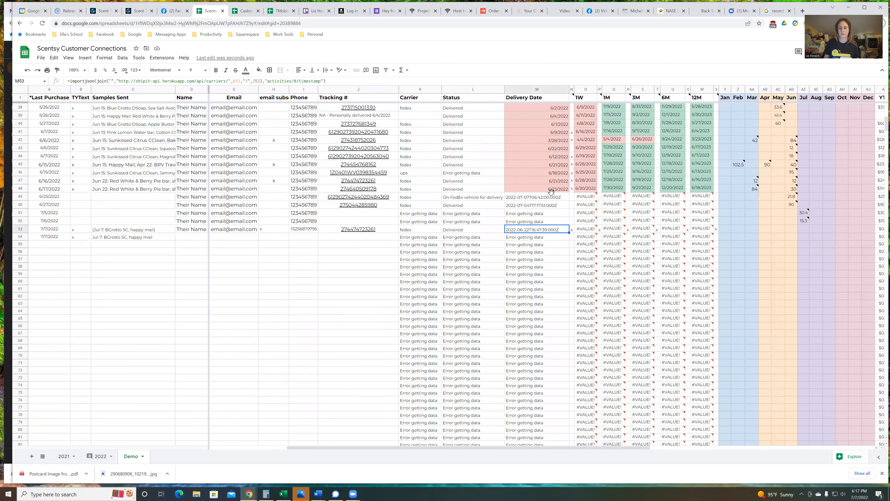
- Replace the imported delivery date in cell M49 with 7/7/2022
left_click(540, 197)
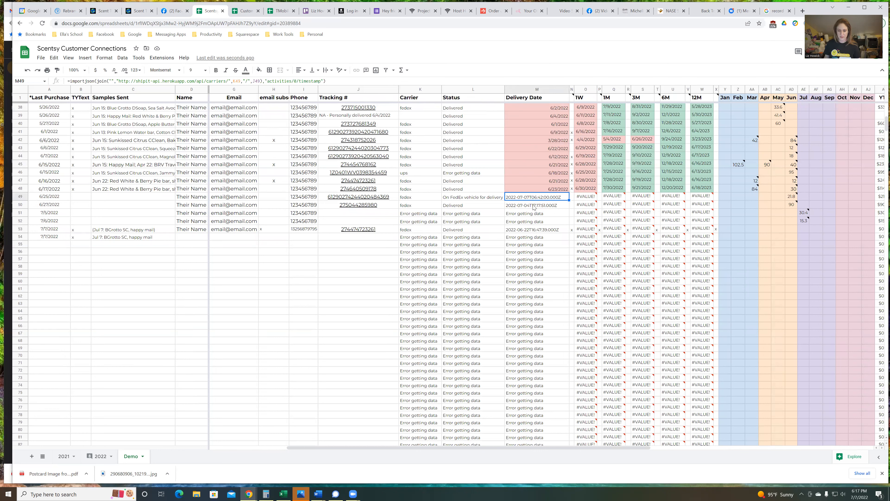
type("7/7/2022")
key("Return")
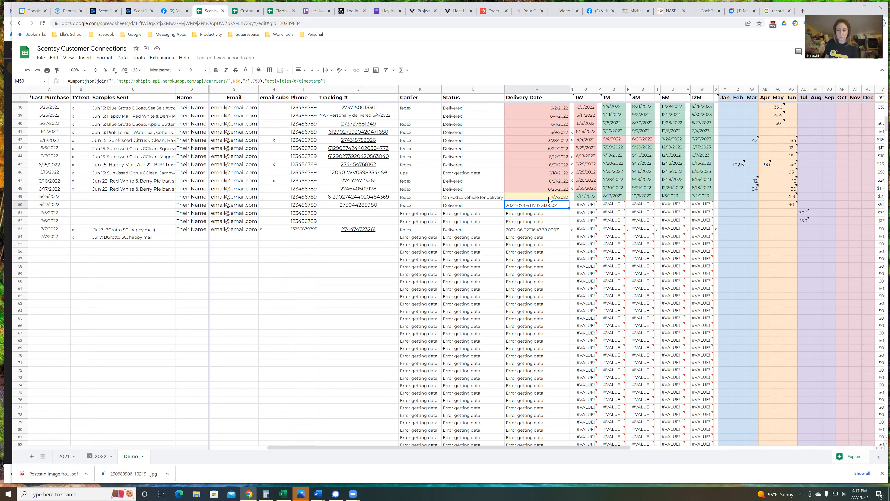
- Read the header note of column N and mark row 49's shipping message as sent with an x in N49
left_click(572, 197)
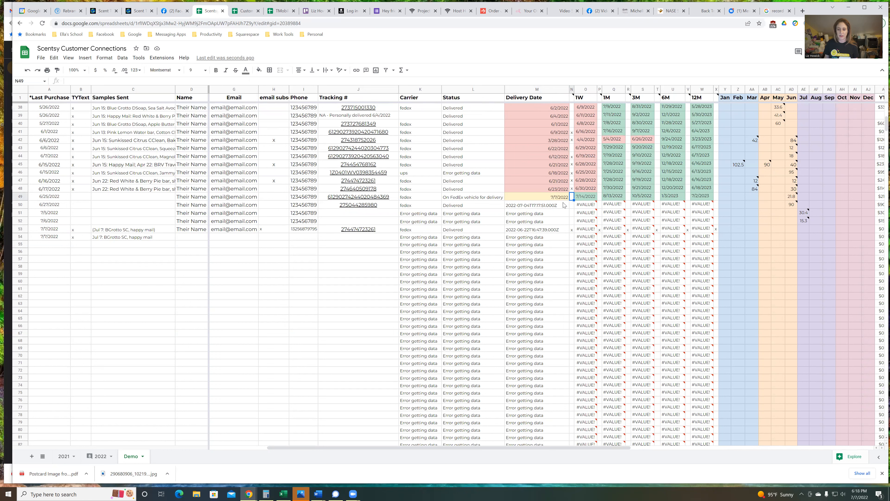
scroll(563, 205, "down", 1)
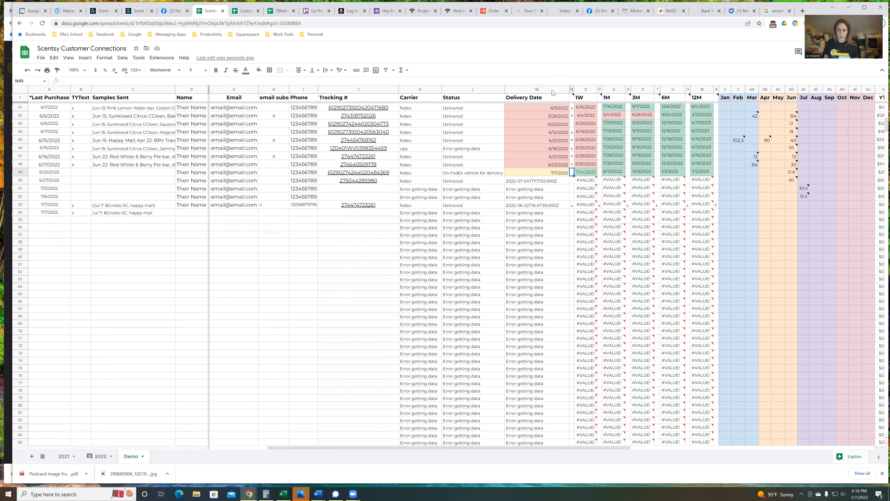
mouse_move(573, 97)
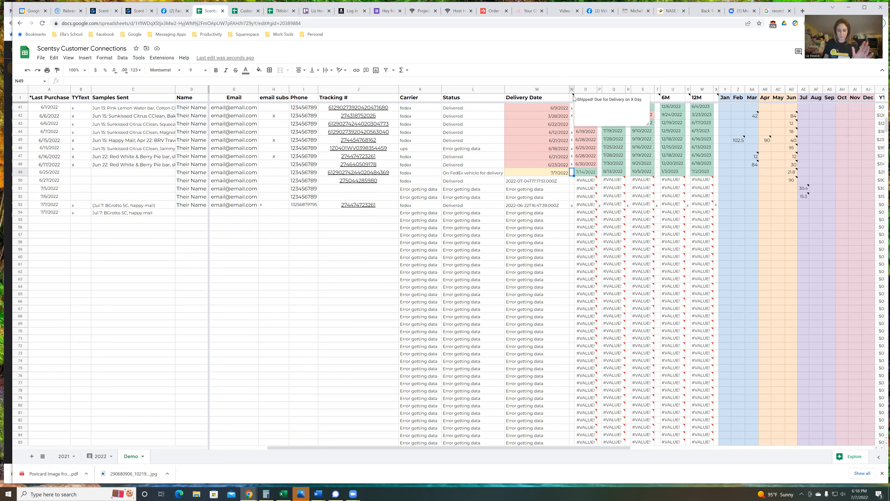
type("x")
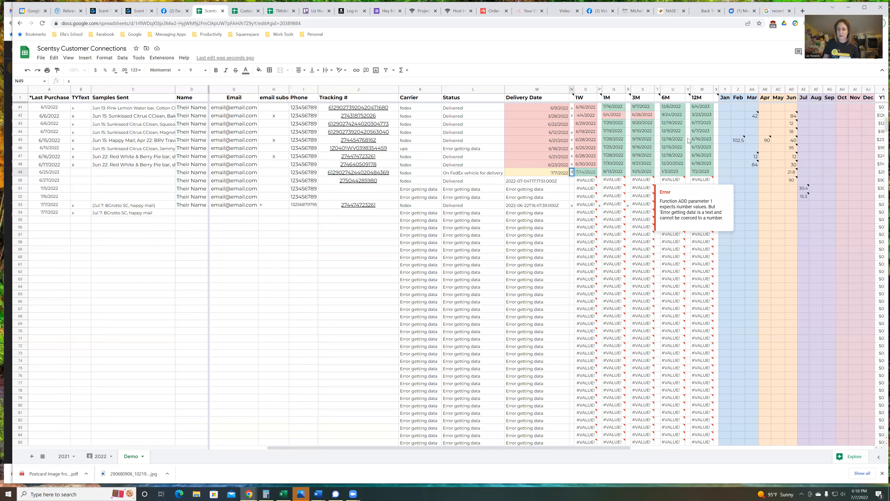
scroll(677, 148, "up", 3)
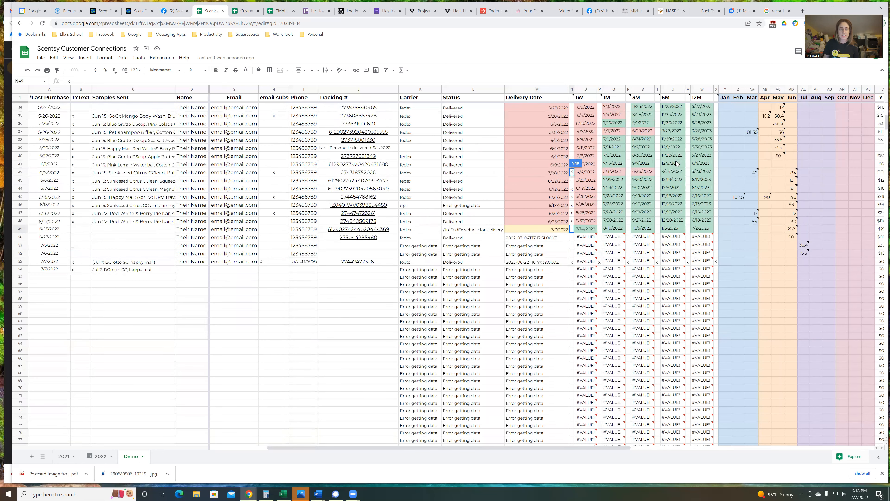
mouse_move(604, 254)
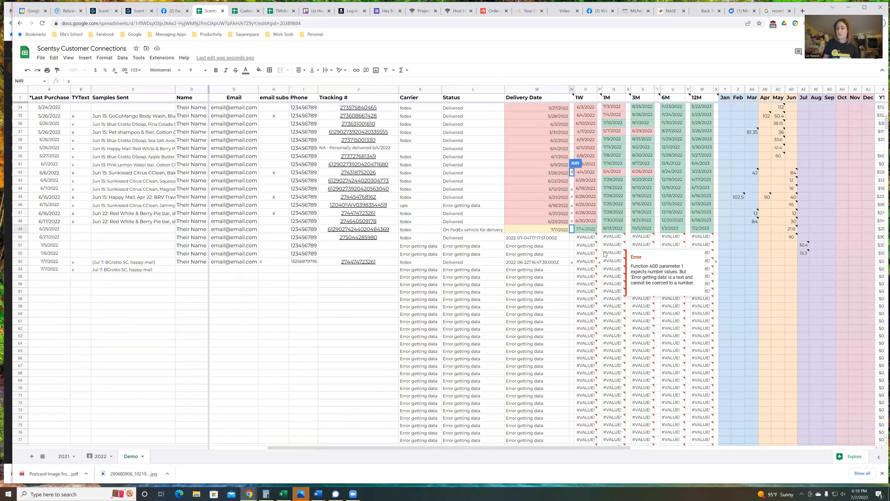
left_click(365, 262)
- Enter 60.00 as the July sales amount for the new order in row 54
left_click(20, 269)
scroll(147, 242, "down", 4)
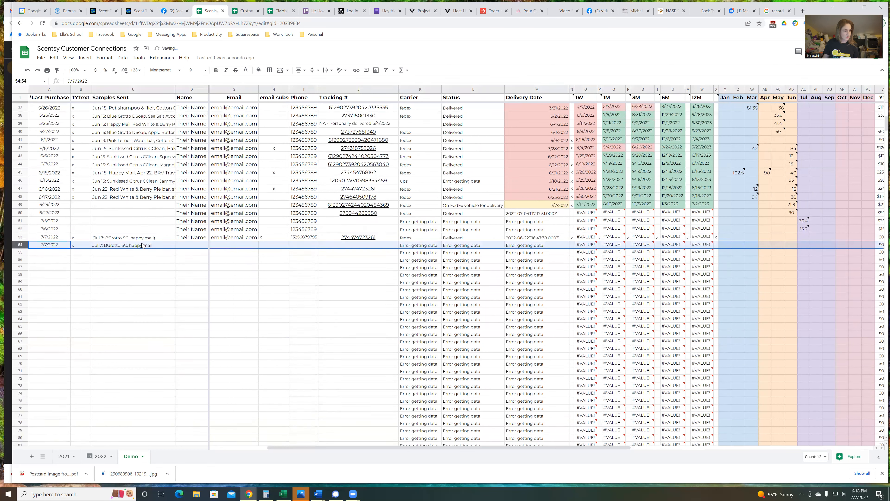
scroll(553, 147, "down", 3)
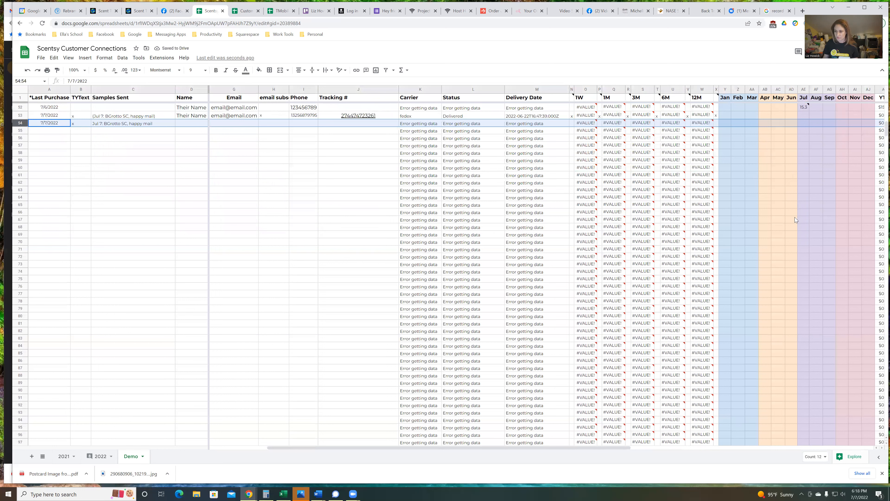
left_click(804, 123)
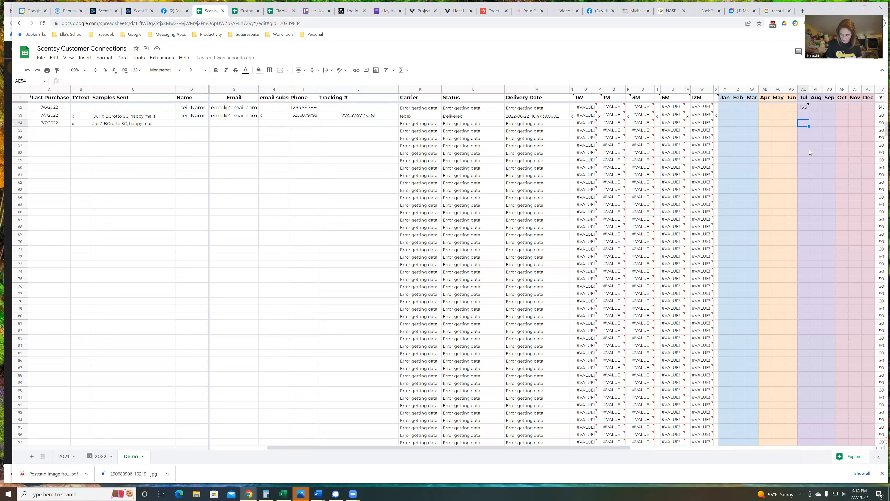
type("60.00")
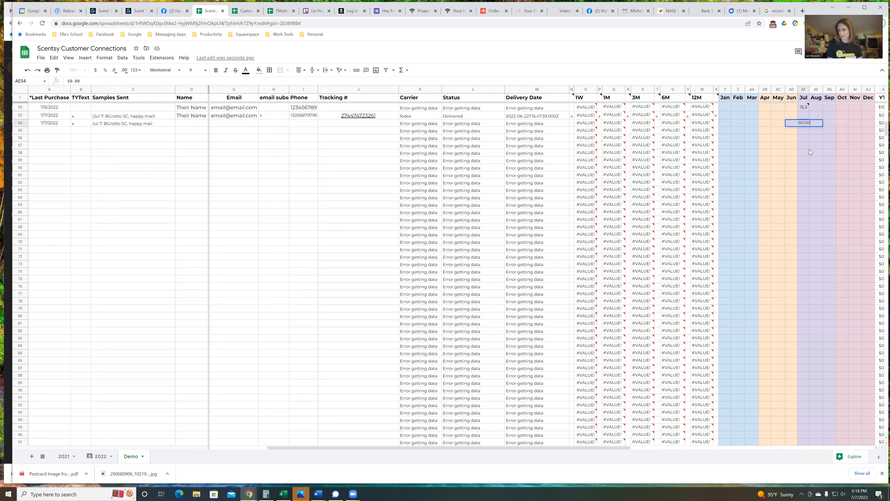
key("Return")
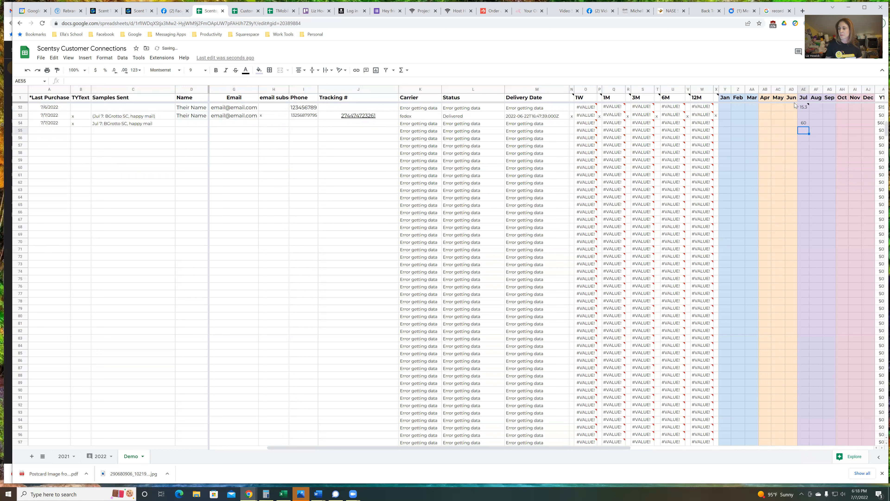
- Insert a note on the July sales cell AE54 and paste the copied tracking number into it
left_click(802, 124)
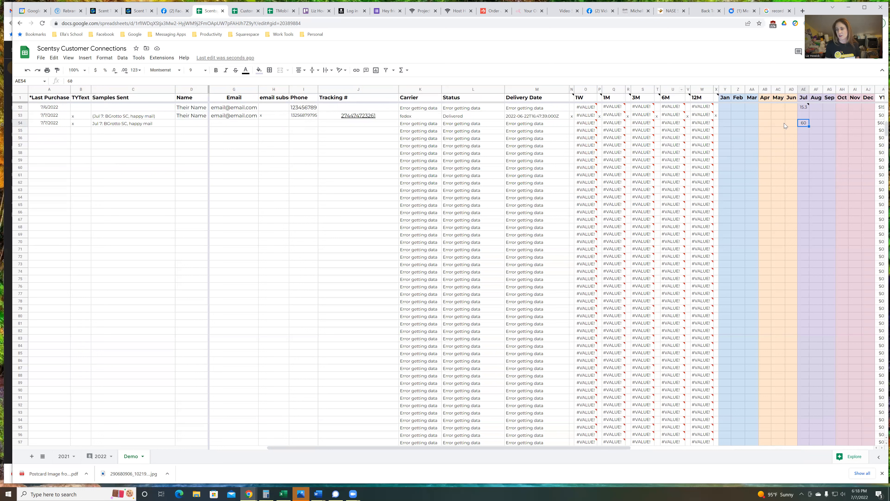
right_click(802, 124)
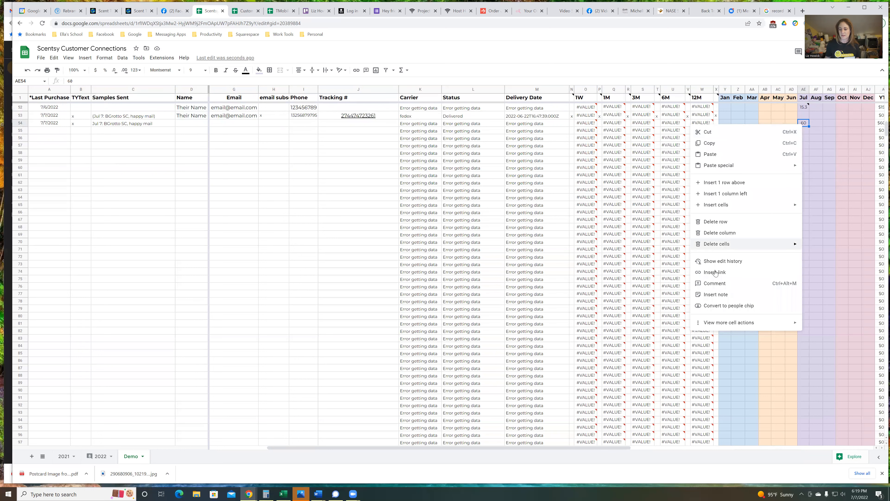
left_click(726, 298)
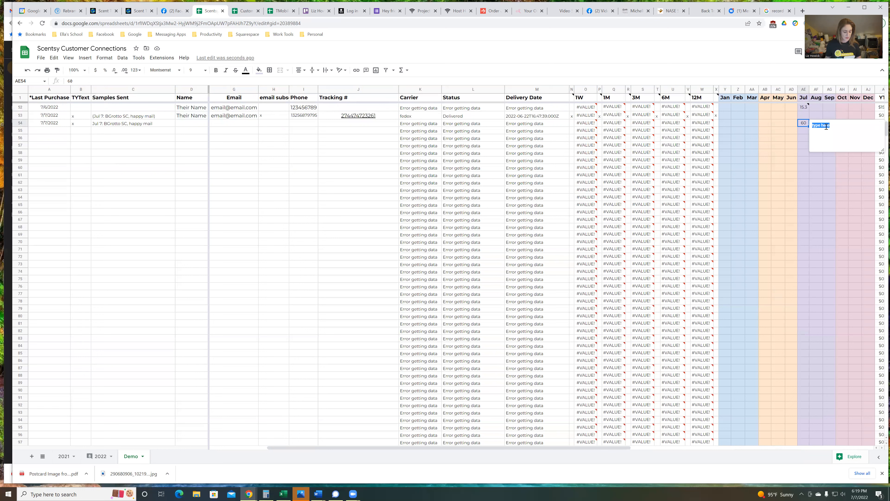
key("ctrl+v")
- Try to overwrite the note on AE54 with placeholder text, and re-enter 60 as the cell's July sales amount
left_click_drag(844, 127, 803, 123)
type("lkj;oljfldsjfdsfl;")
key("Return")
key("Up")
left_click_drag(842, 125, 801, 127)
left_click(800, 127)
key("Delete")
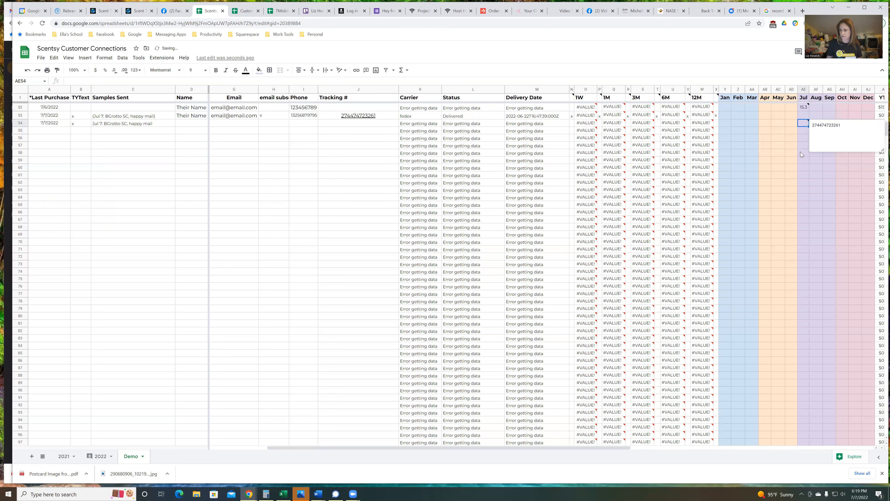
type("60")
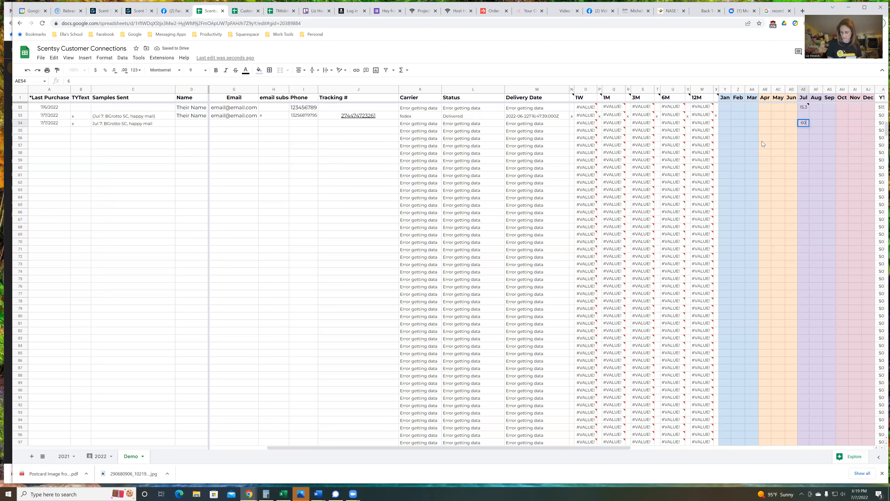
key("Return")
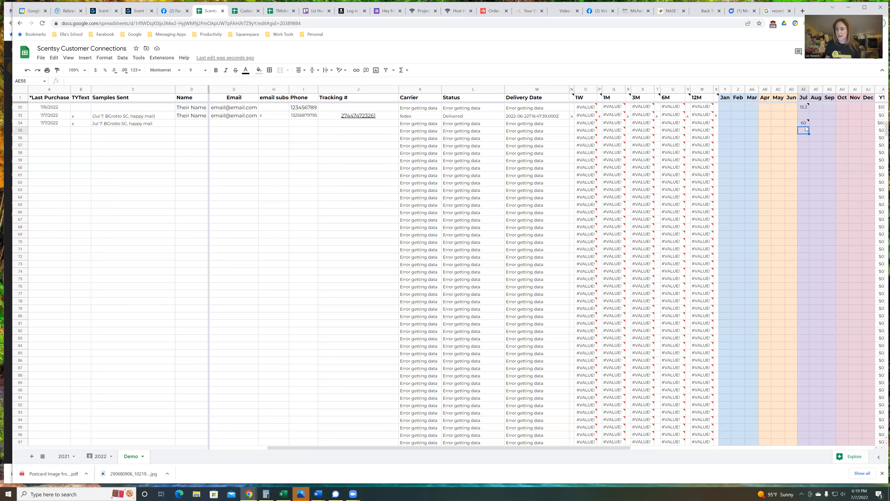
- Switch to the Customer Follow up Sheet Template spreadsheet and examine its delivery, follow-up and monthly sales columns
mouse_move(805, 127)
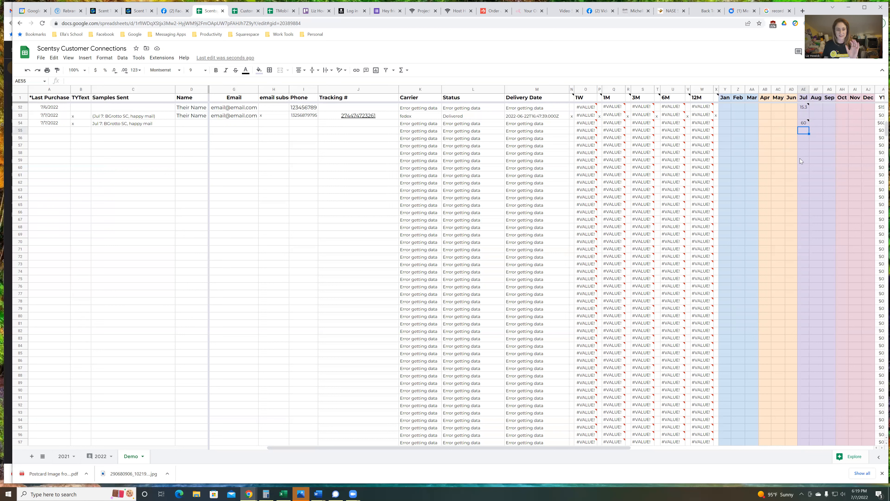
mouse_move(624, 221)
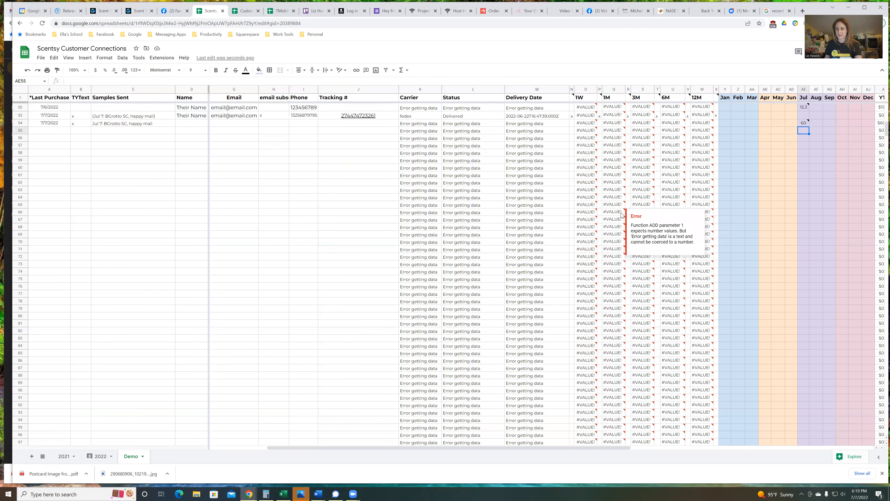
scroll(603, 226, "up", 1)
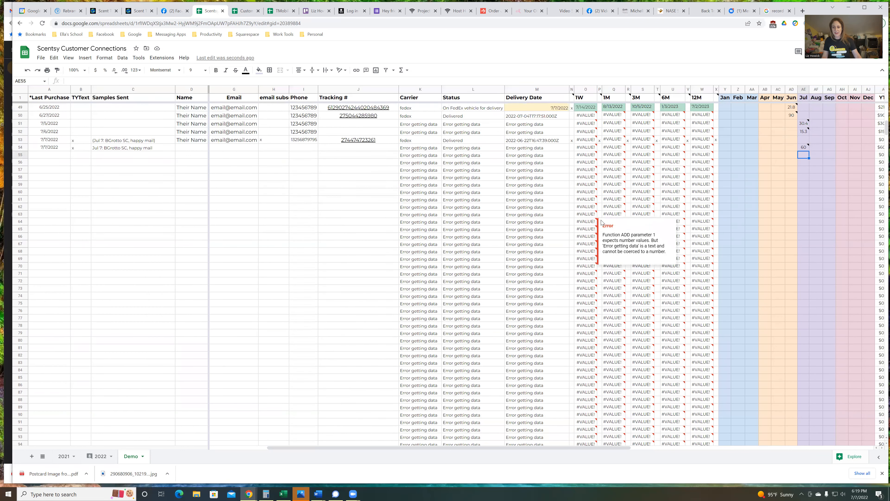
left_click(240, 15)
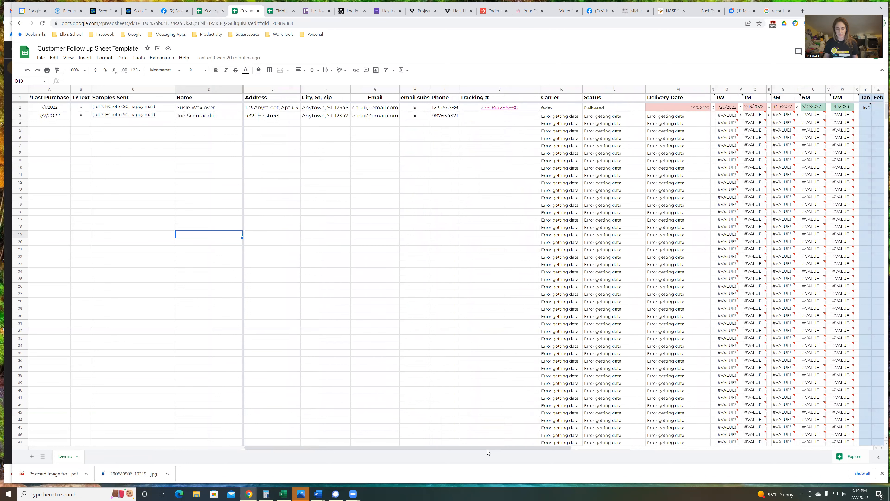
left_click_drag(533, 448, 568, 450)
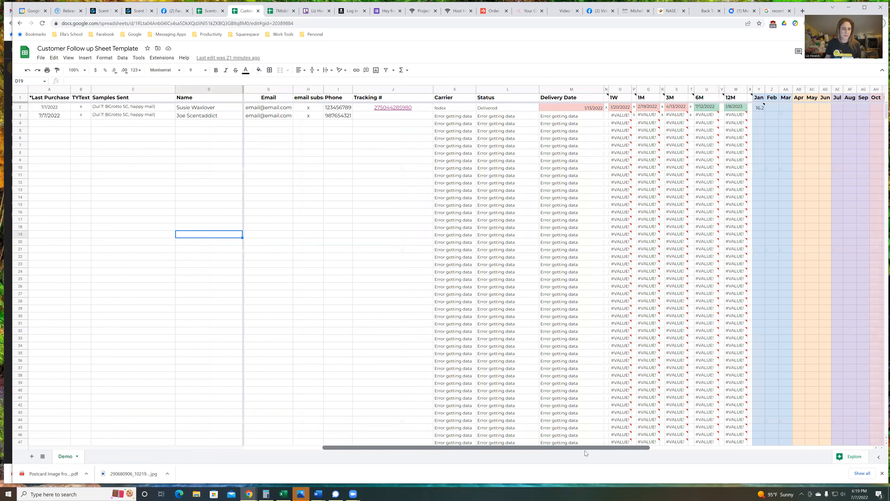
- Enter 7/1/2022 as a manual delivery date in cell M4 of the follow-up template
scroll(584, 453, "right", 2)
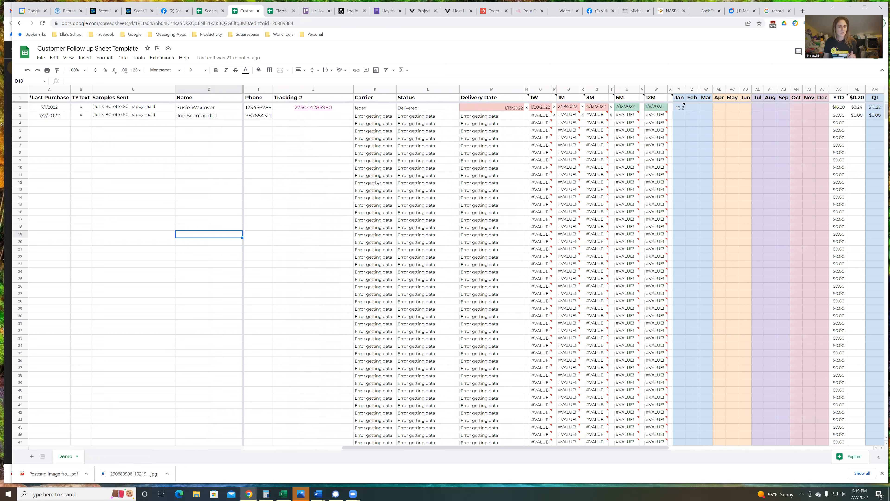
mouse_move(306, 111)
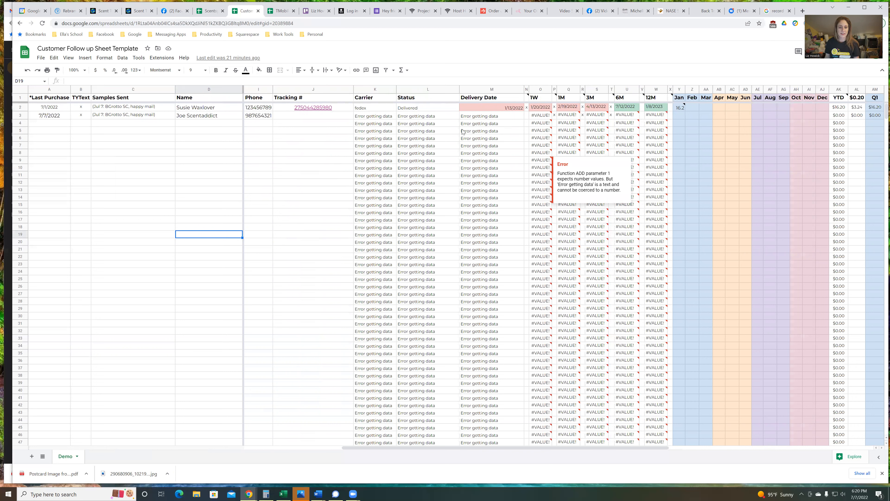
left_click(474, 125)
left_click(301, 123)
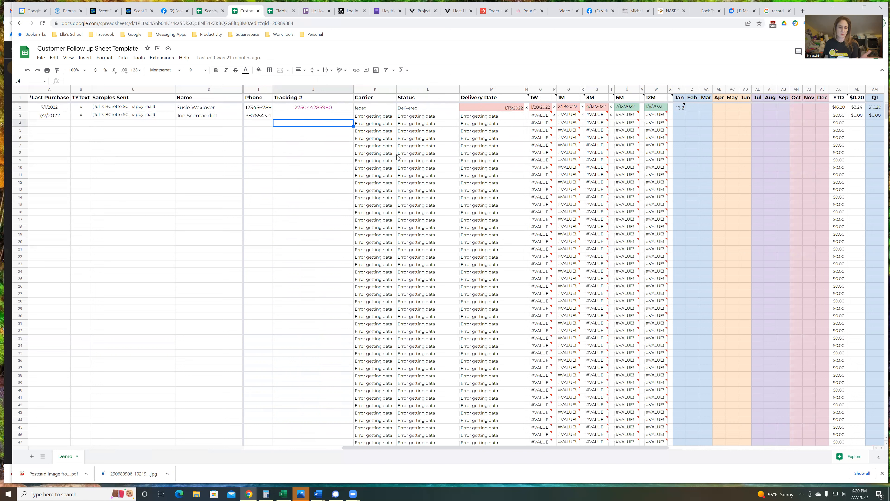
left_click(512, 124)
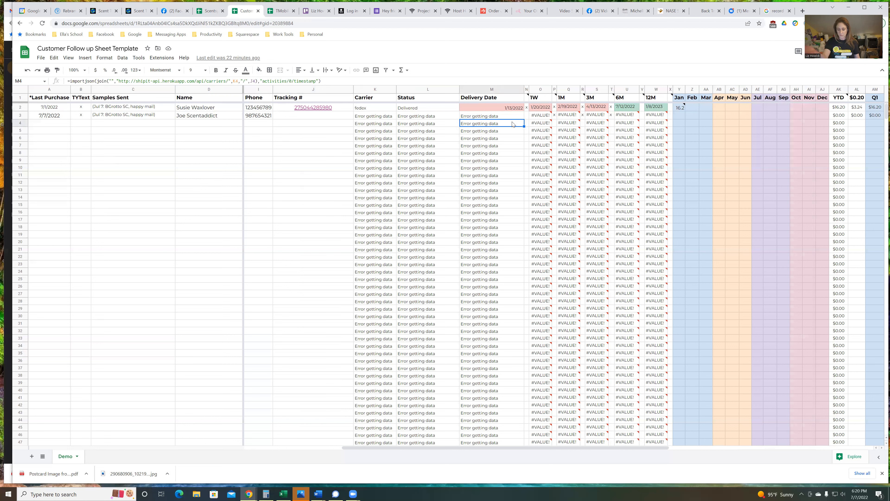
type("7/1/")
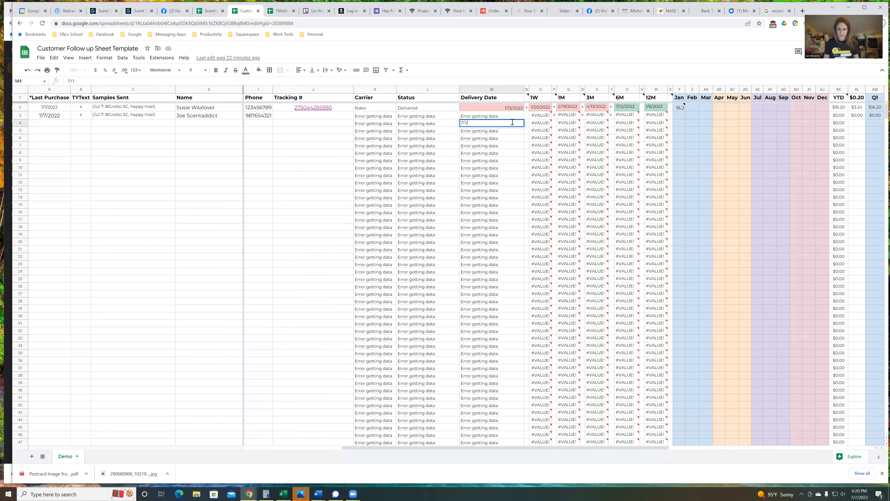
type("2022")
key("Return")
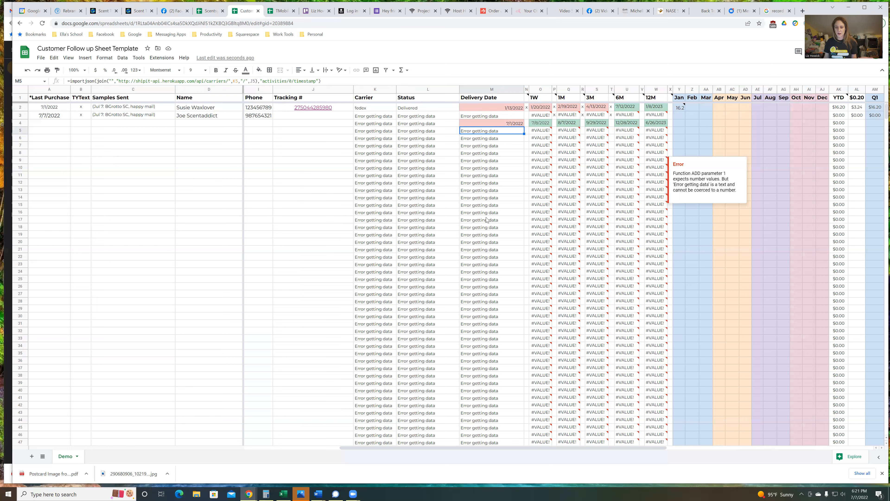
- Extend the Carrier formula in column K from row 51 down through row 63
left_click(367, 124)
left_click(289, 125)
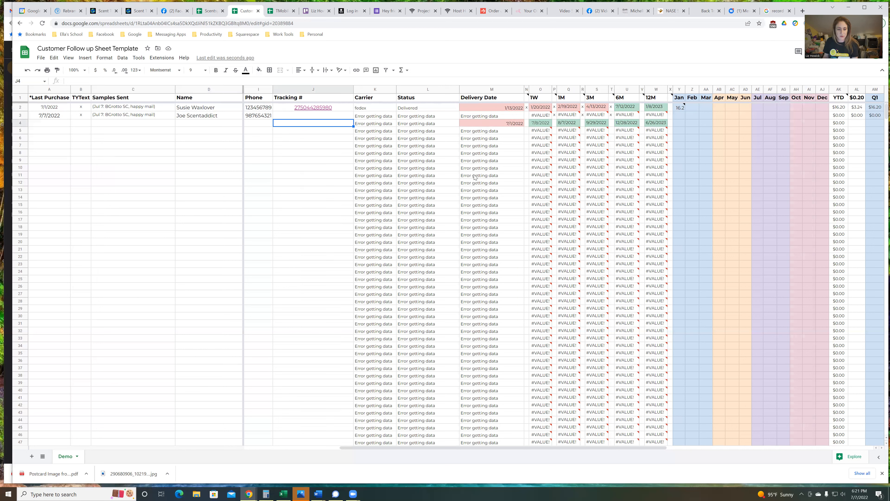
left_click(365, 123)
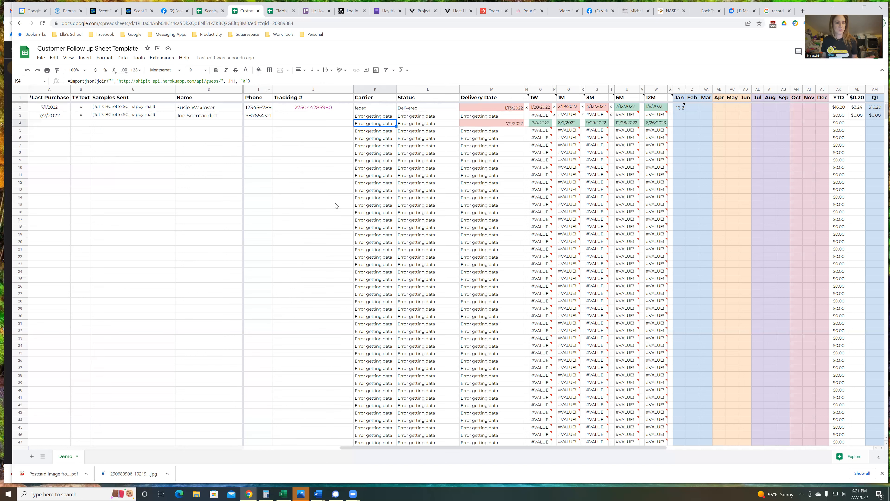
scroll(365, 213, "down", 6)
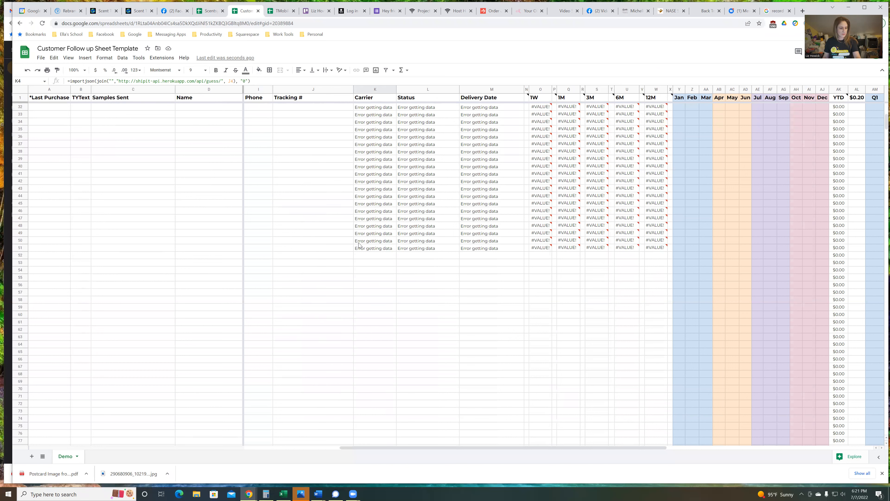
left_click(365, 249)
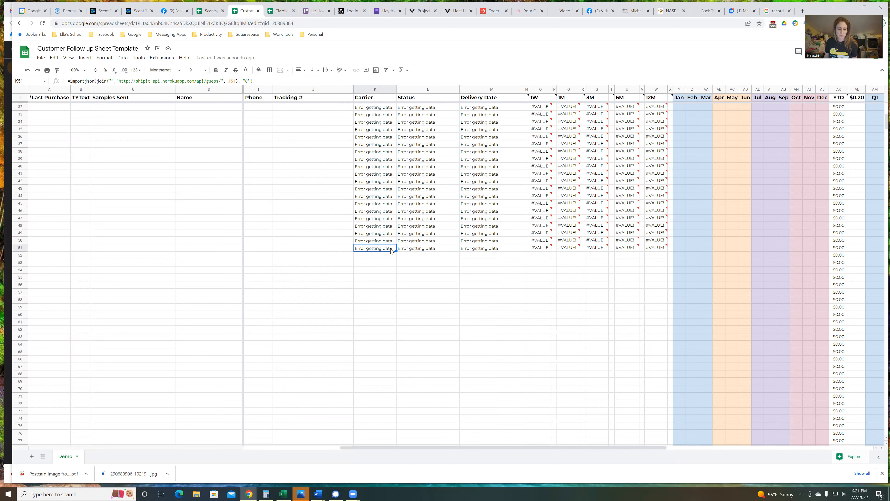
left_click_drag(397, 251, 397, 337)
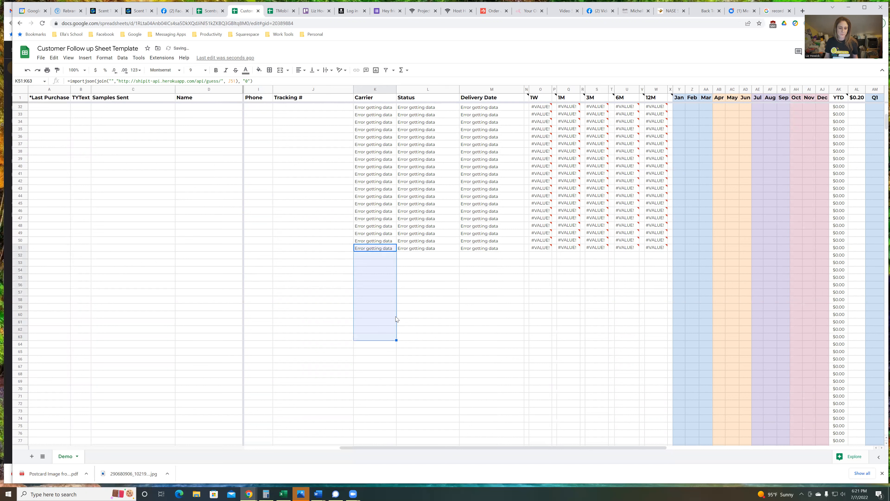
- Extend the Status and Delivery Date formulas from row 51 down through row 63
left_click(415, 248)
left_click_drag(460, 251, 454, 339)
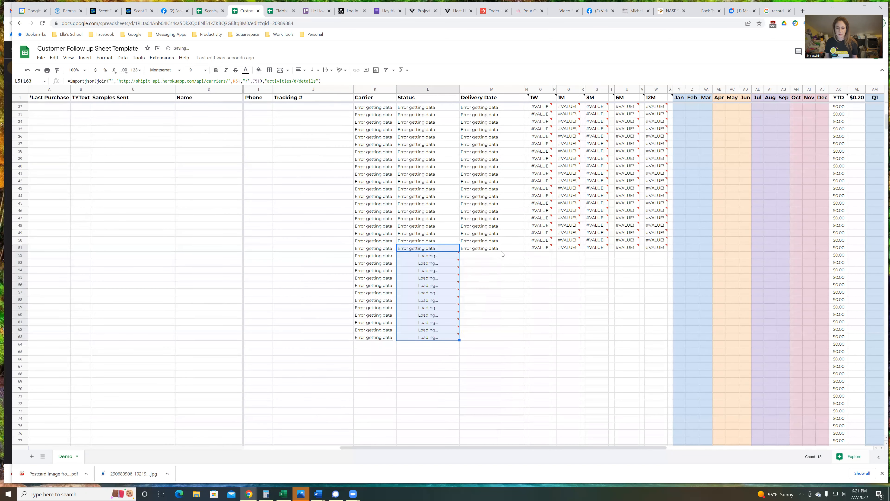
left_click(520, 250)
left_click_drag(523, 250, 513, 337)
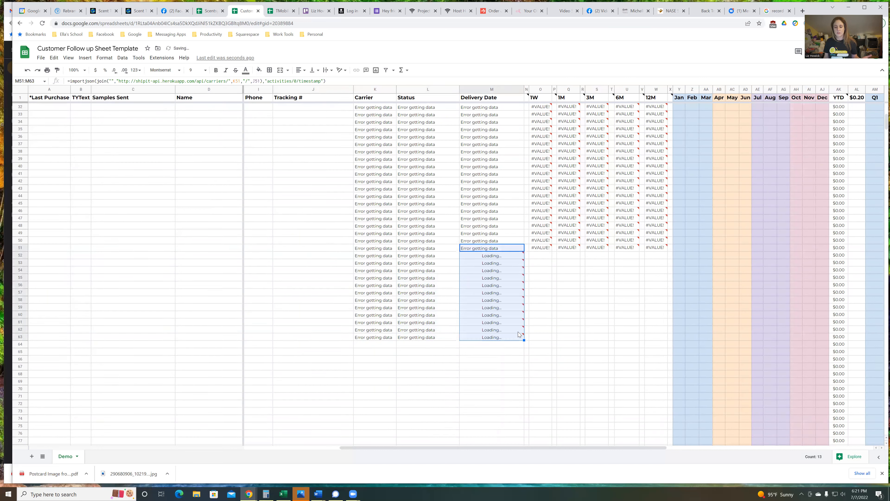
- Extend the 1W and 1M follow-up date formulas from row 51 down through row 63
left_click(542, 248)
left_click_drag(552, 252, 546, 339)
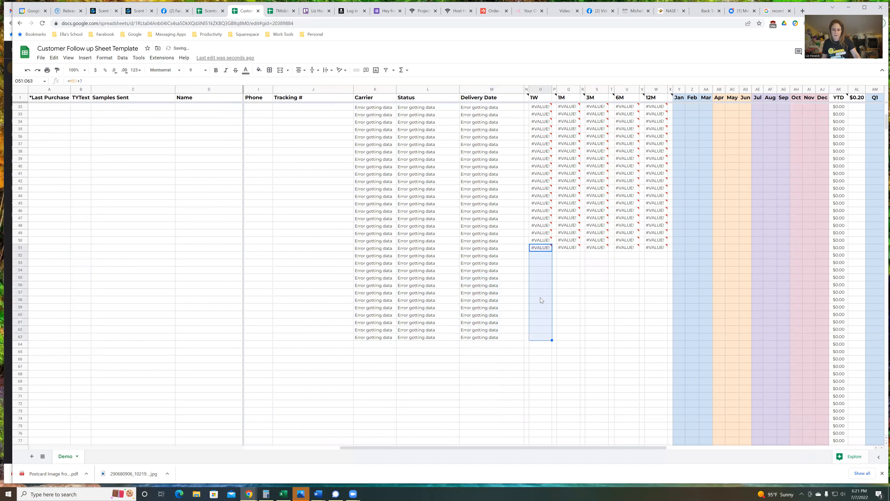
left_click(572, 250)
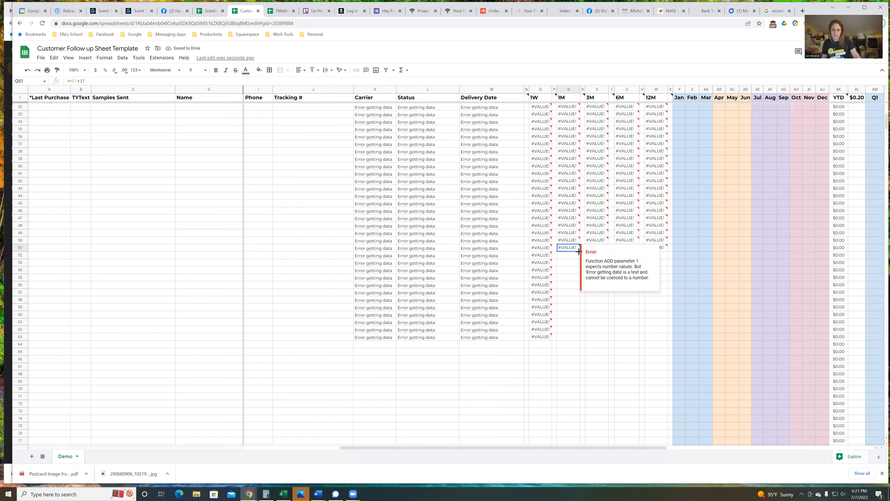
left_click_drag(571, 283, 570, 337)
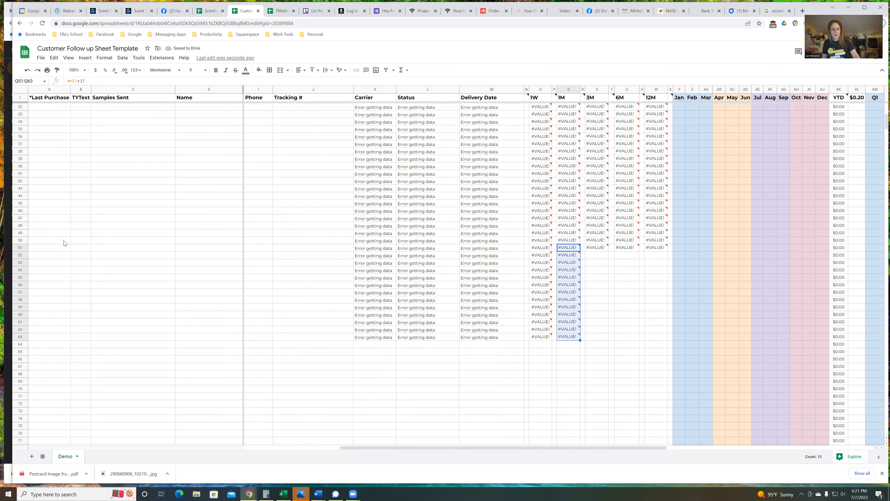
- Switch to the Scentsy Customer Connections spreadsheet and try to extend the Carrier formula below row 101
left_click(212, 11)
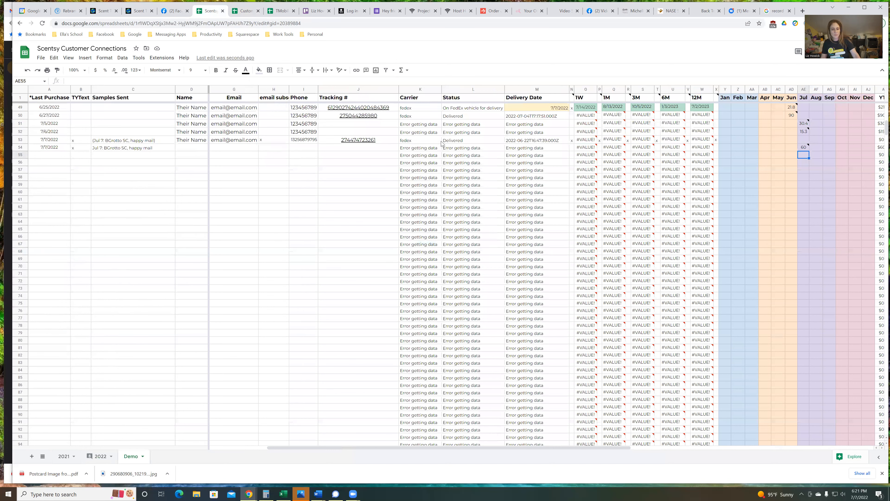
scroll(403, 154, "up", 1)
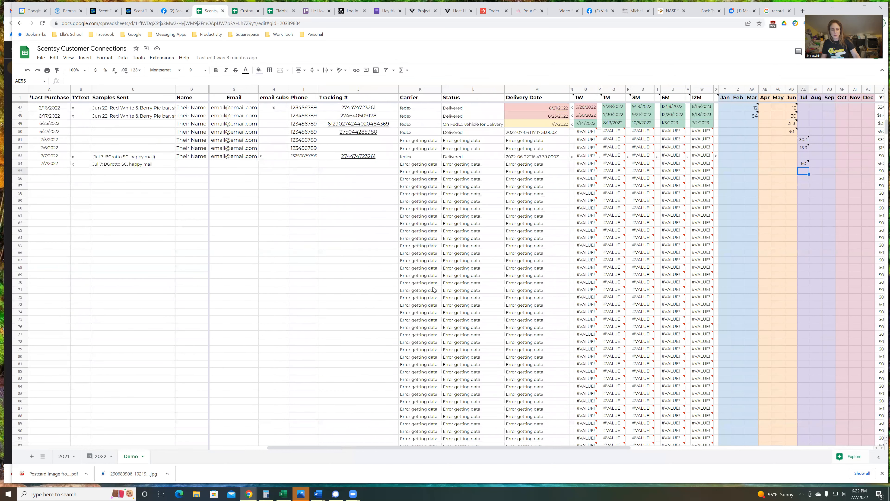
scroll(431, 267, "down", 7)
left_click(433, 255)
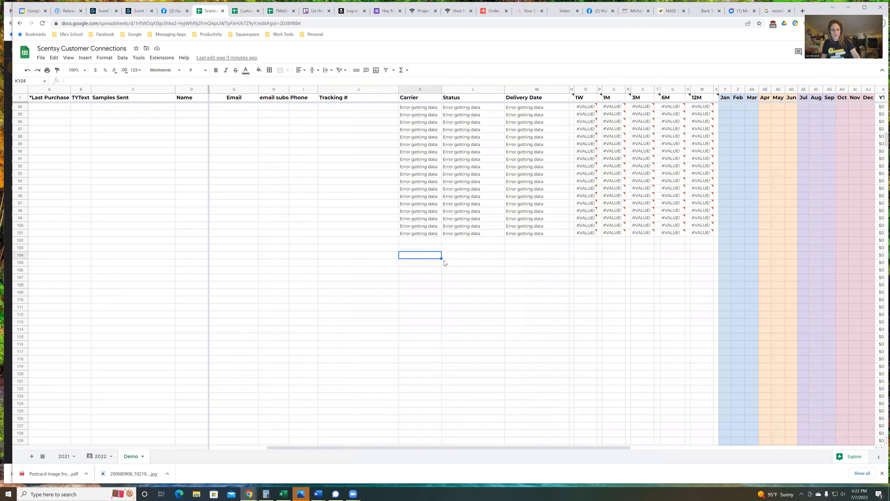
left_click(440, 240, "shift")
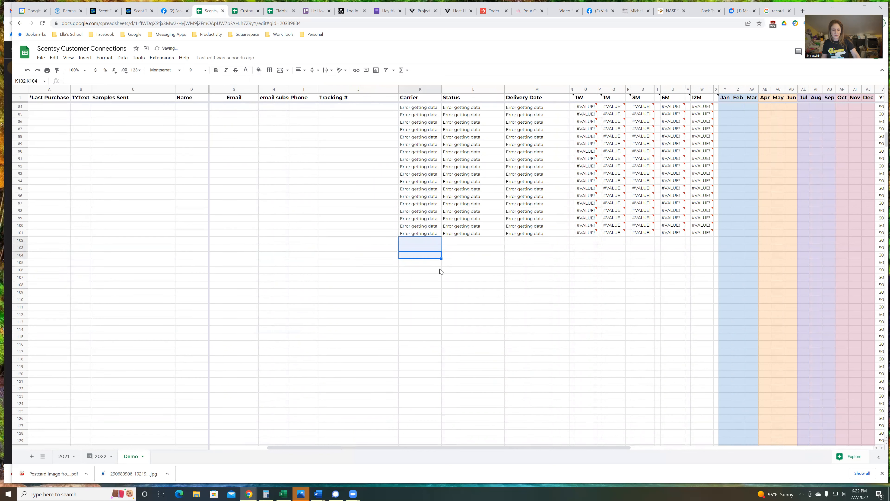
left_click(440, 257)
left_click(439, 235)
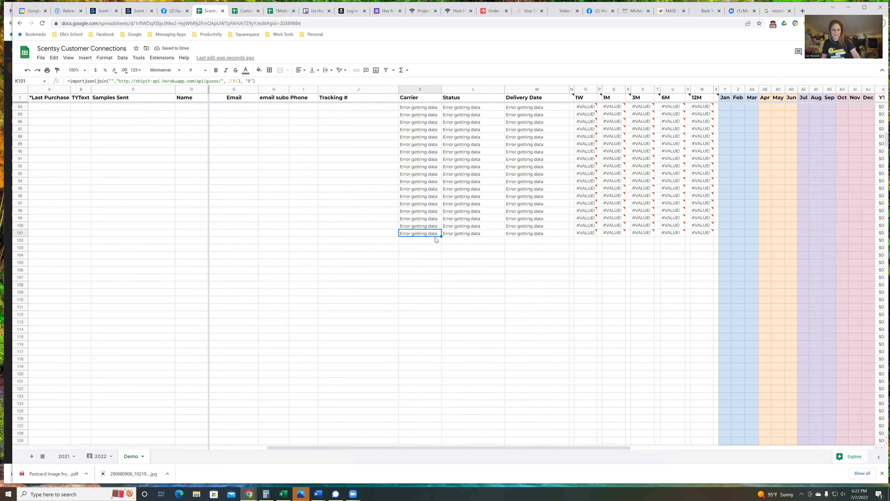
left_click_drag(441, 236, 439, 249)
left_click(428, 345)
- Mark the 1W follow-up check cells in column N with x for row 27 and rows 33 through 37
scroll(506, 287, "up", 5)
scroll(501, 285, "up", 2)
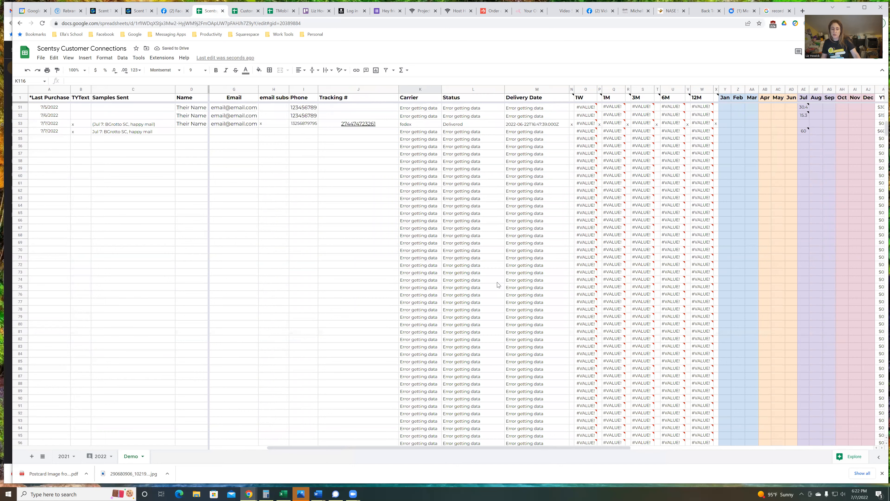
scroll(499, 284, "up", 5)
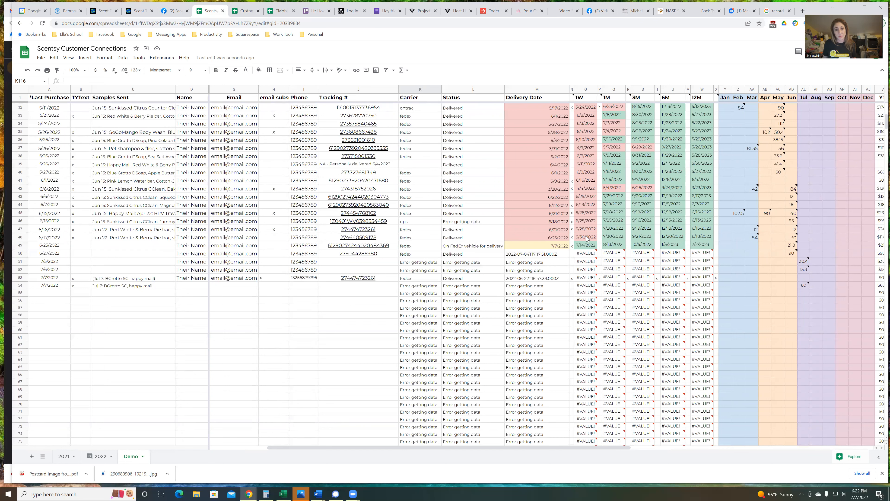
scroll(568, 225, "up", 3)
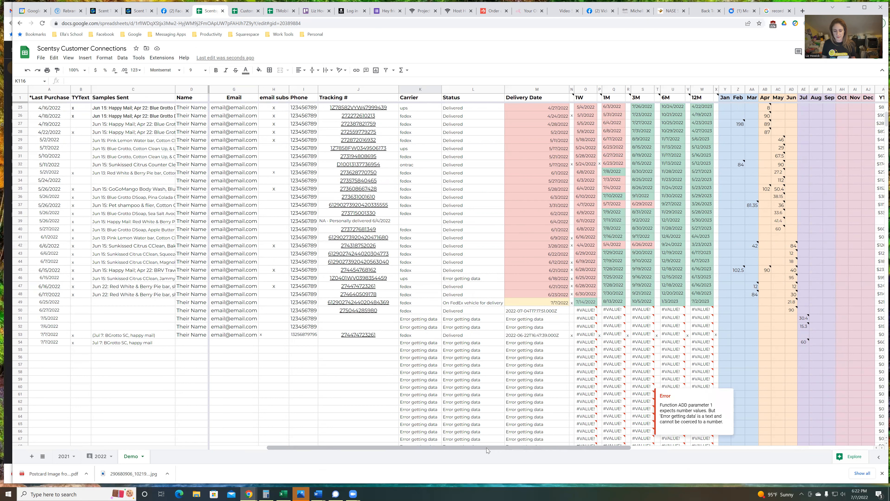
left_click_drag(583, 446, 627, 445)
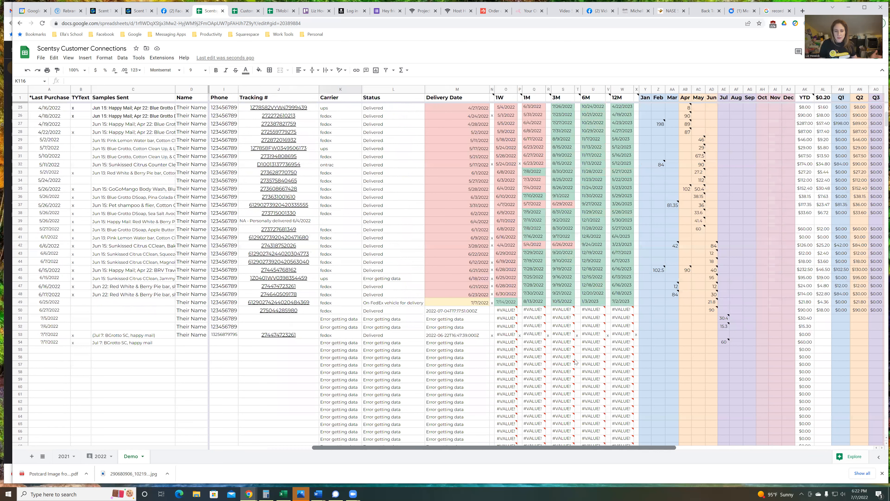
scroll(575, 361, "right", 3)
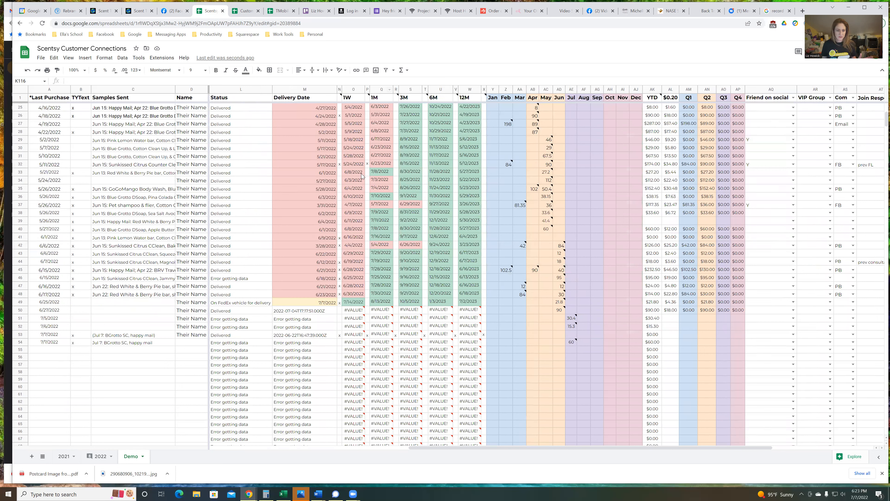
left_click(339, 123)
type("x")
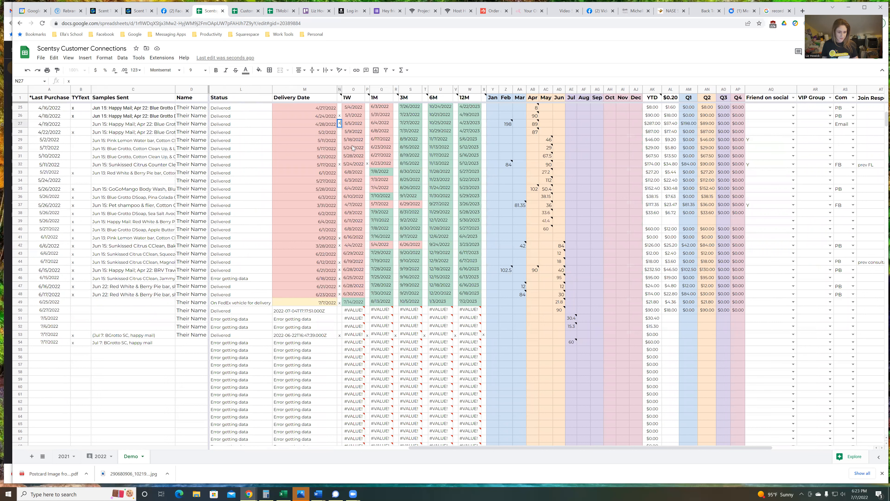
left_click(340, 172)
type("x")
left_click(339, 180)
type("x")
left_click(339, 188)
type("x")
left_click(339, 196)
type("x")
left_click(339, 204)
type("x")
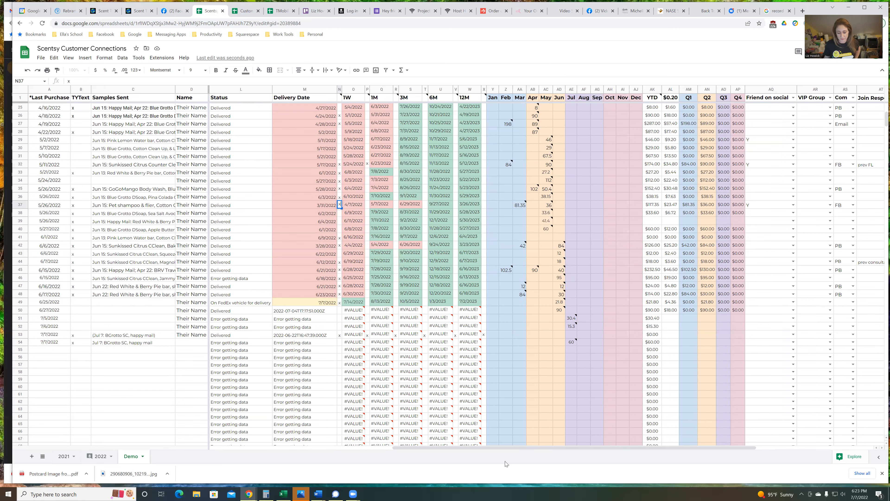
scroll(515, 303, "down", 5)
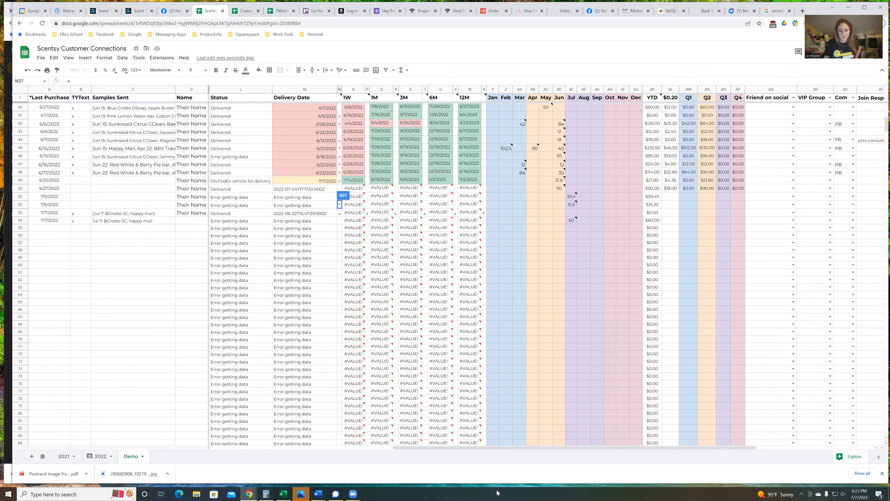
scroll(558, 447, "left", 1)
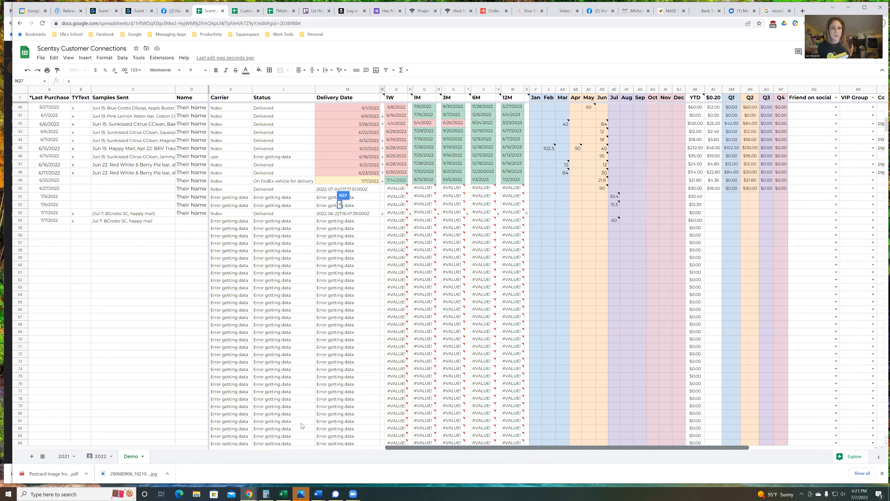
scroll(302, 425, "left", 6)
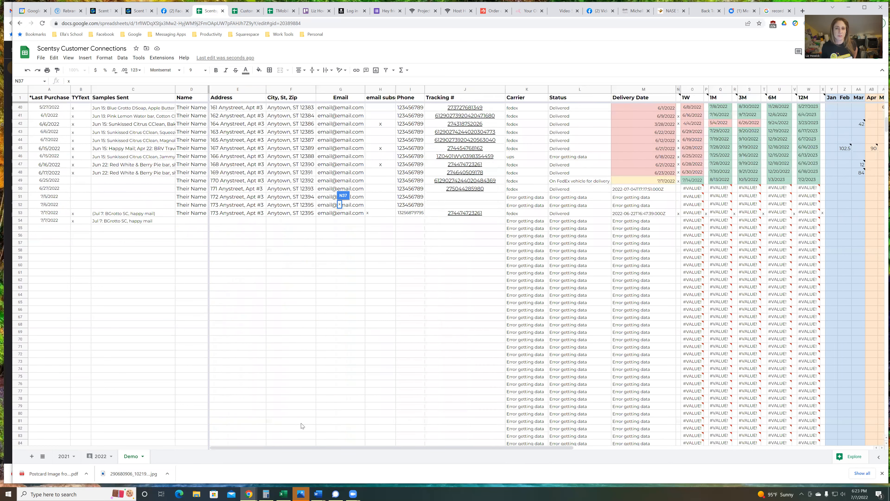